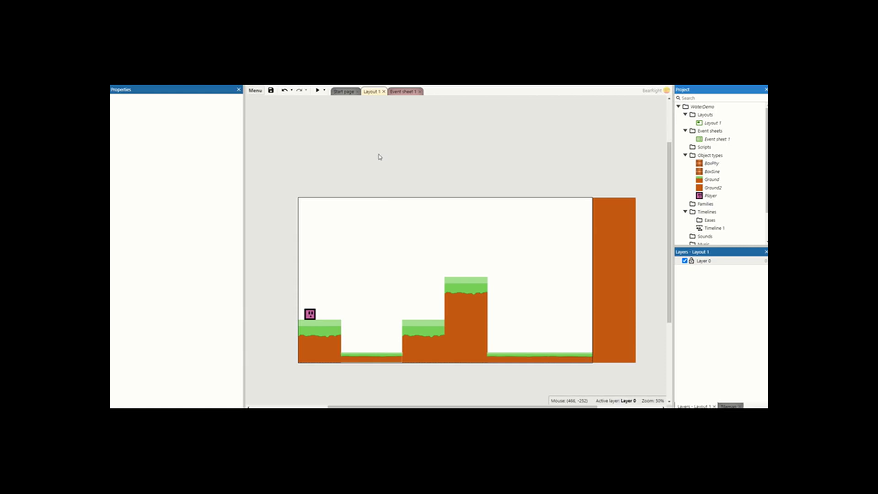
- Insert a new Tiled Background object type named Water
{"action": "right_click", "coordinate": [387, 243]}
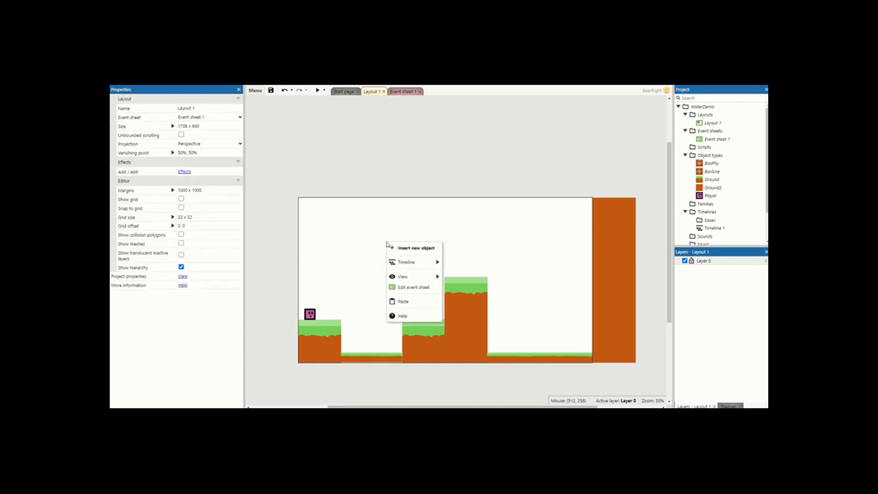
{"action": "left_click", "coordinate": [398, 248]}
{"action": "left_click_drag", "start_coordinate": [531, 201], "coordinate": [533, 241]}
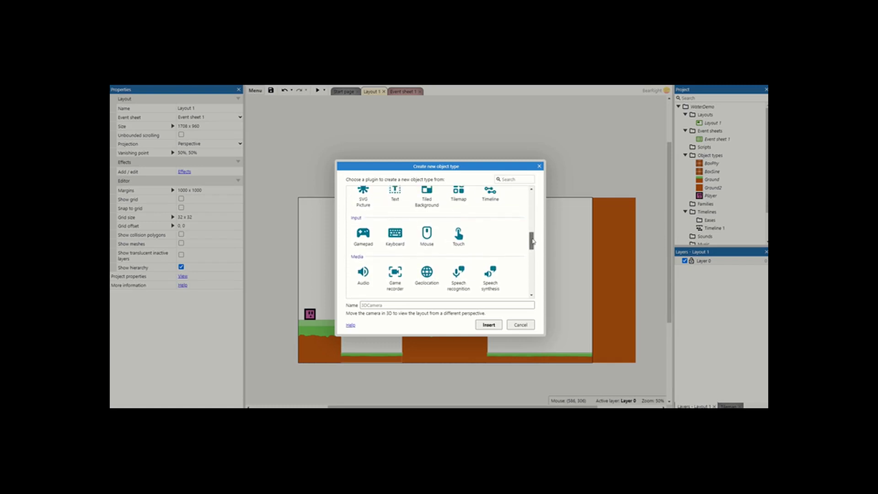
{"action": "left_click", "coordinate": [427, 198]}
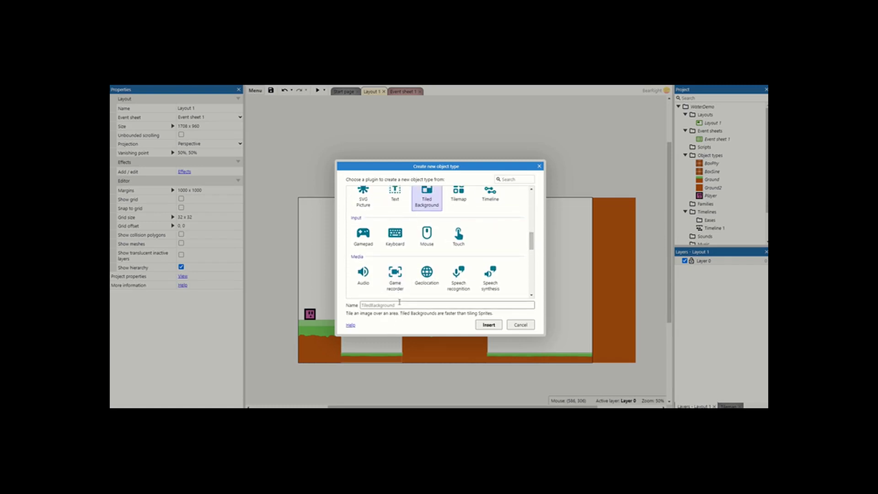
{"action": "left_click", "coordinate": [400, 303]}
{"action": "type", "text": "Water"}
{"action": "key", "text": "Return"}
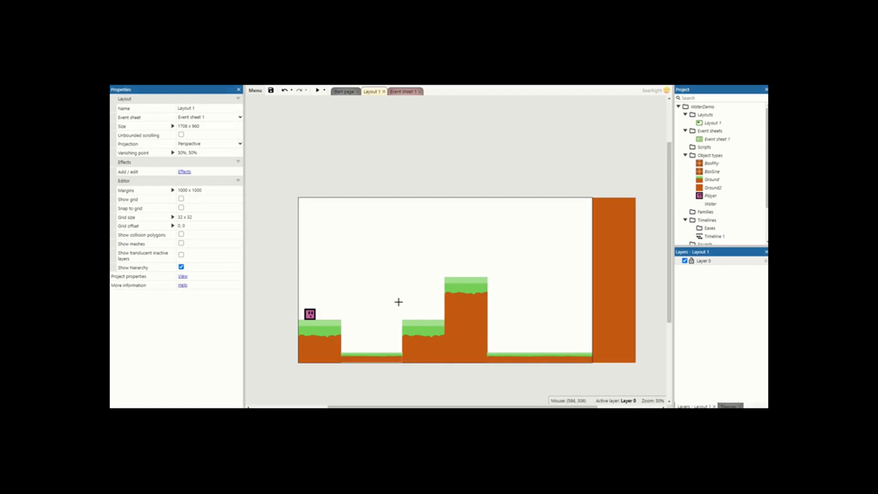
- Place Water in the layout and fill its image solid blue
{"action": "left_click", "coordinate": [398, 302]}
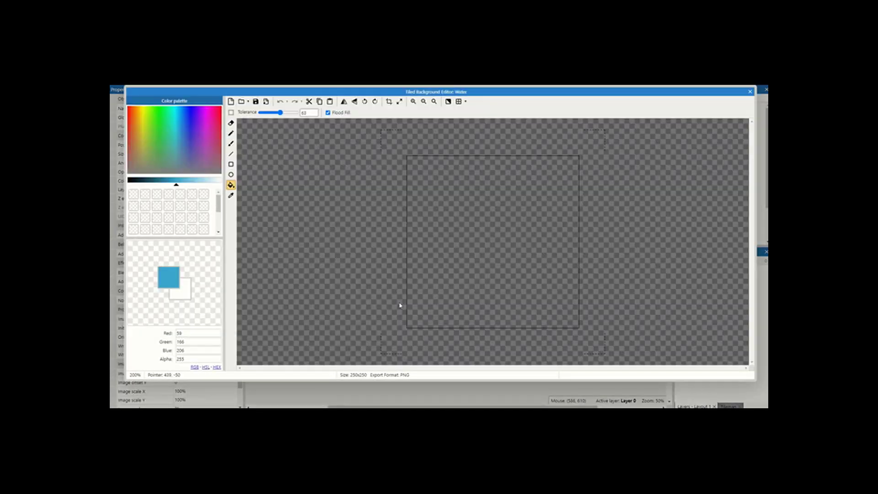
{"action": "left_click", "coordinate": [447, 238]}
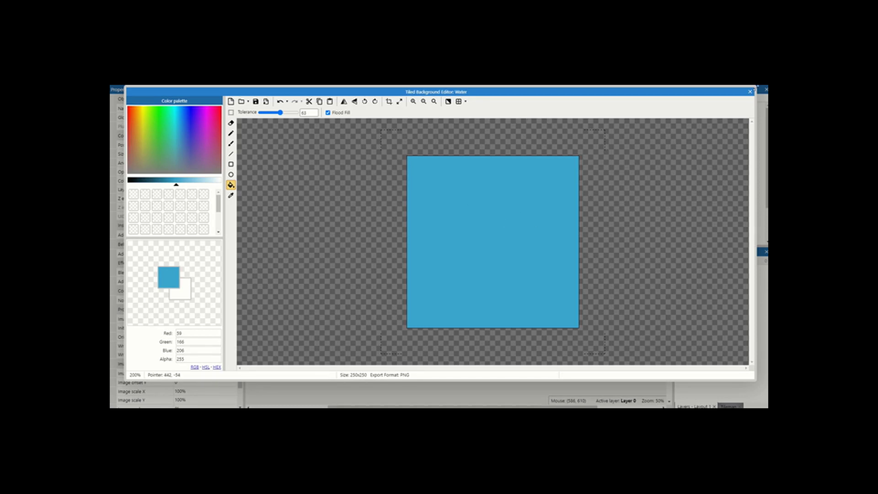
{"action": "left_click", "coordinate": [750, 92]}
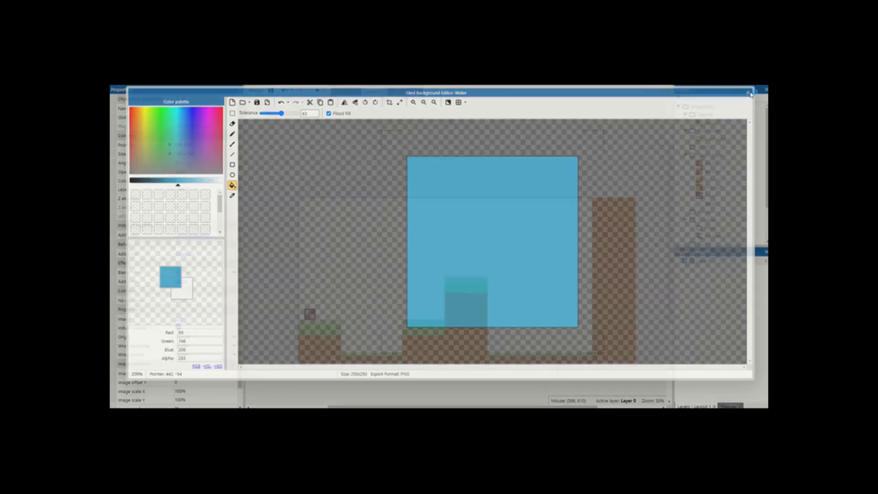
- Move the water into the left gap, then paste a copy stretched over the right pit (about 656 x 392)
{"action": "mouse_move", "coordinate": [362, 349]}
{"action": "left_mouse_down"}
{"action": "mouse_move", "coordinate": [339, 315]}
{"action": "mouse_move", "coordinate": [345, 341]}
{"action": "mouse_move", "coordinate": [409, 336]}
{"action": "mouse_move", "coordinate": [371, 359]}
{"action": "left_mouse_up"}
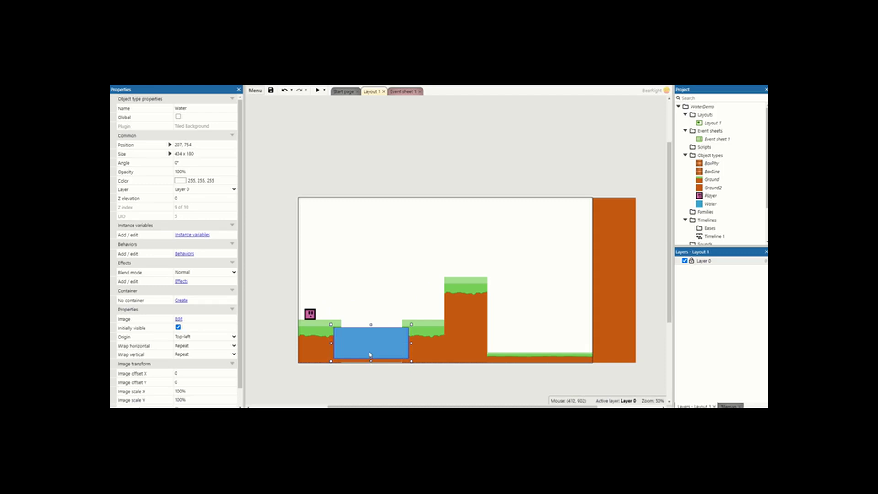
{"action": "key", "text": "ctrl+v"}
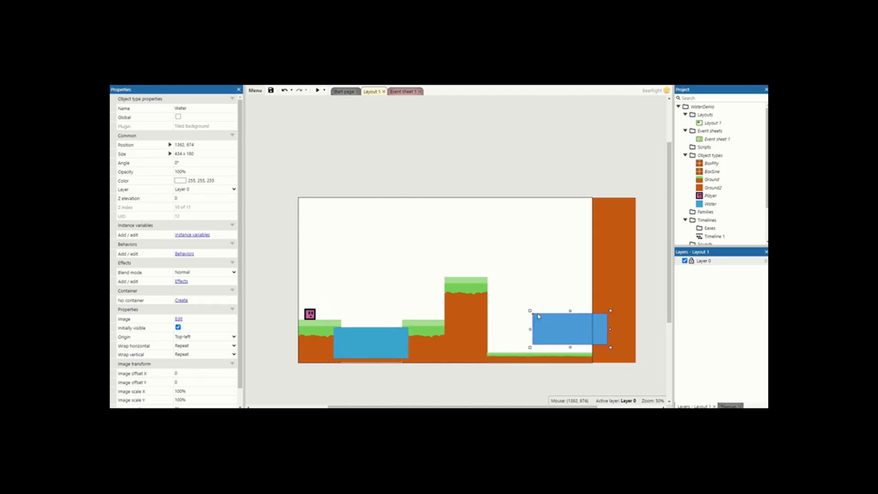
{"action": "left_click", "coordinate": [488, 307]}
{"action": "left_click_drag", "start_coordinate": [476, 332], "coordinate": [494, 316]}
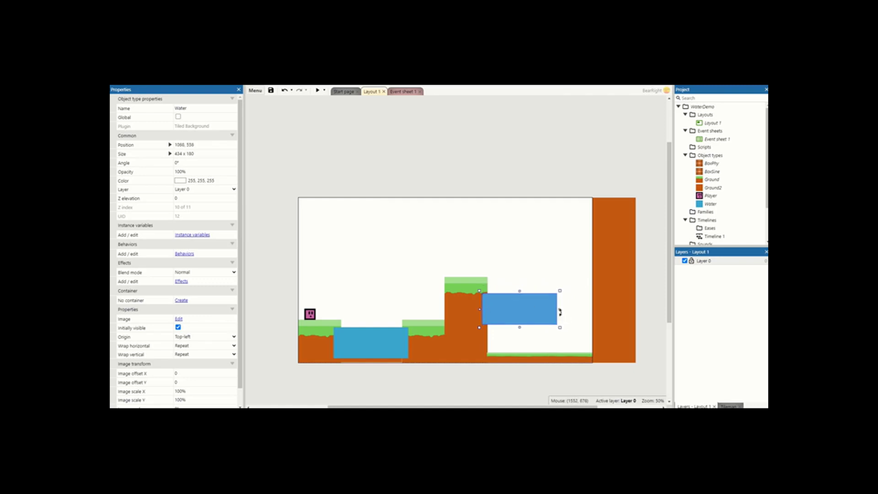
{"action": "left_click_drag", "start_coordinate": [560, 311], "coordinate": [598, 309]}
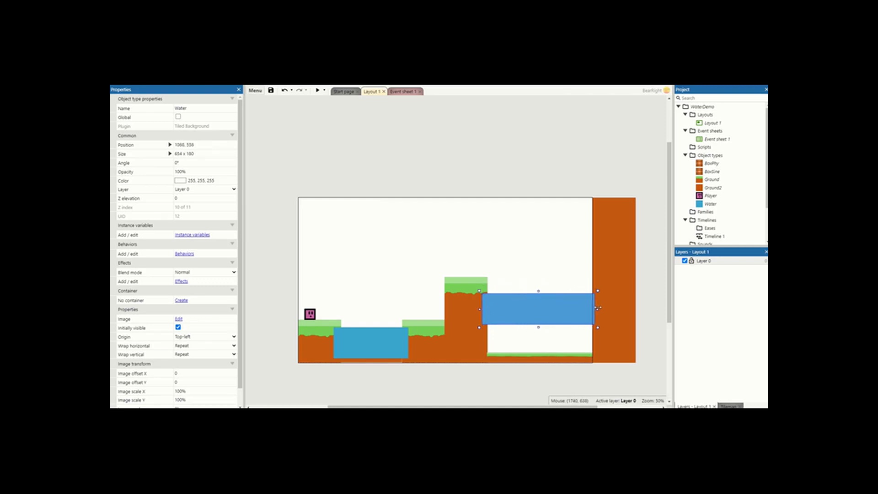
{"action": "left_click_drag", "start_coordinate": [539, 327], "coordinate": [538, 364]}
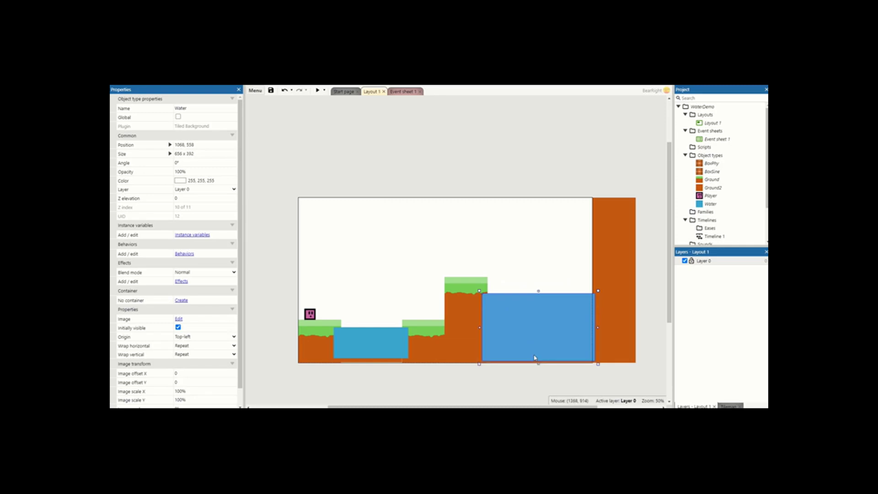
- Send both water blocks to the bottom of the layer, behind the ground
{"action": "right_click", "coordinate": [535, 357]}
{"action": "mouse_move", "coordinate": [595, 239]}
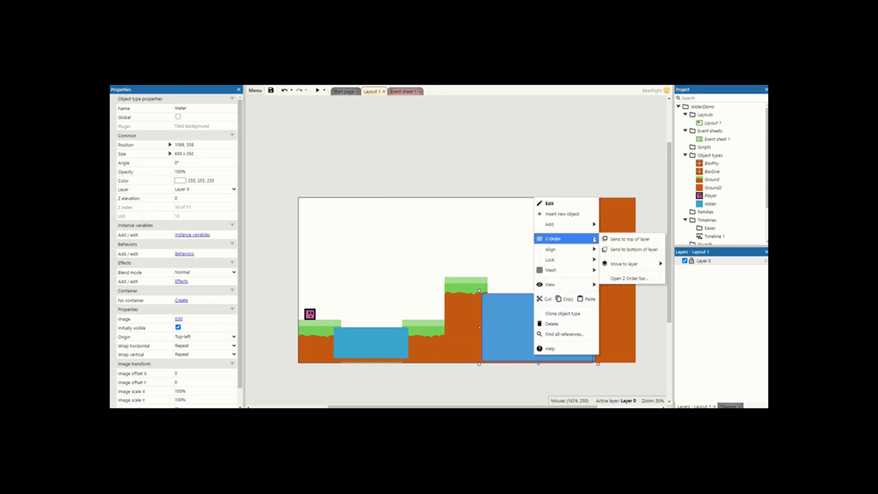
{"action": "left_click", "coordinate": [631, 249]}
{"action": "left_click", "coordinate": [435, 200]}
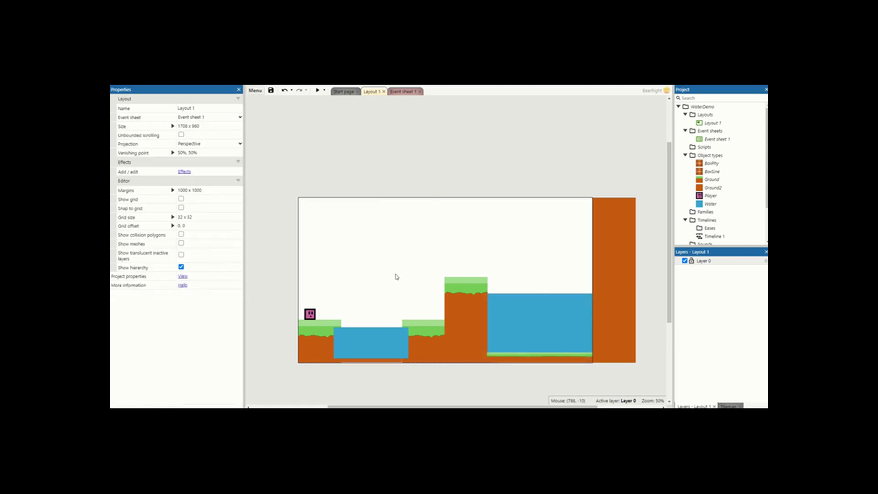
{"action": "left_click", "coordinate": [376, 333]}
{"action": "right_click", "coordinate": [375, 332]}
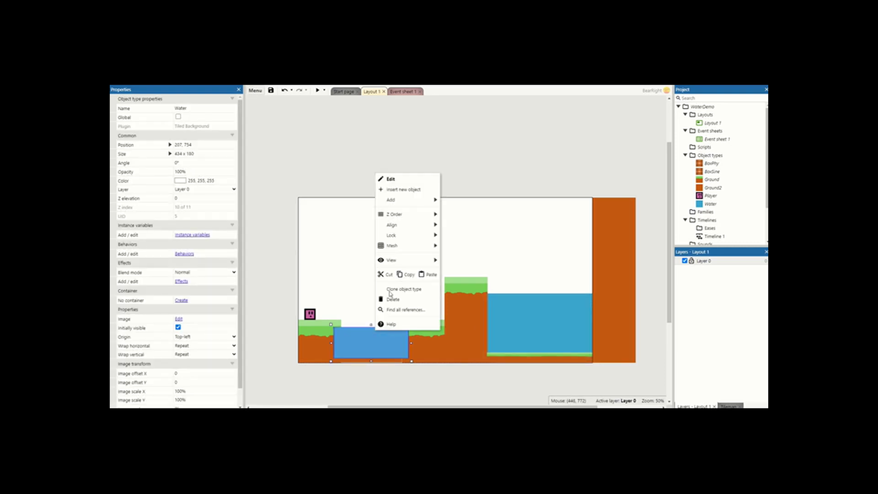
{"action": "mouse_move", "coordinate": [416, 217]}
{"action": "left_click", "coordinate": [471, 225]}
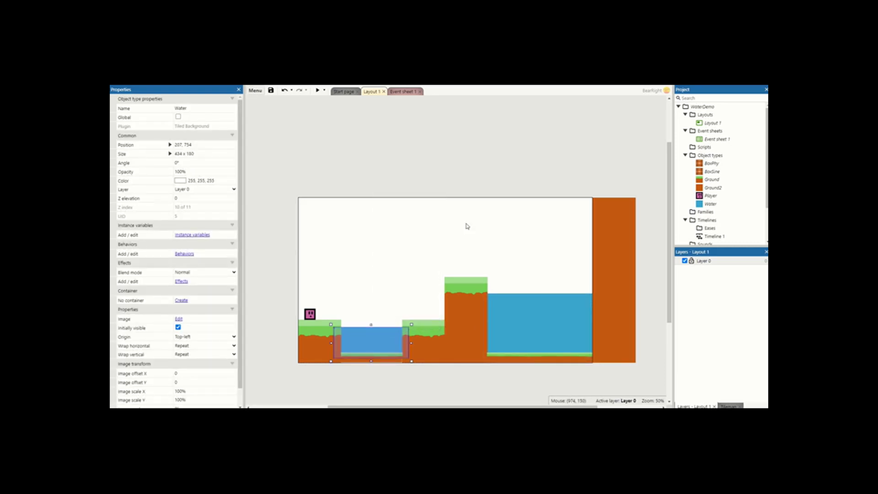
{"action": "left_click", "coordinate": [405, 179]}
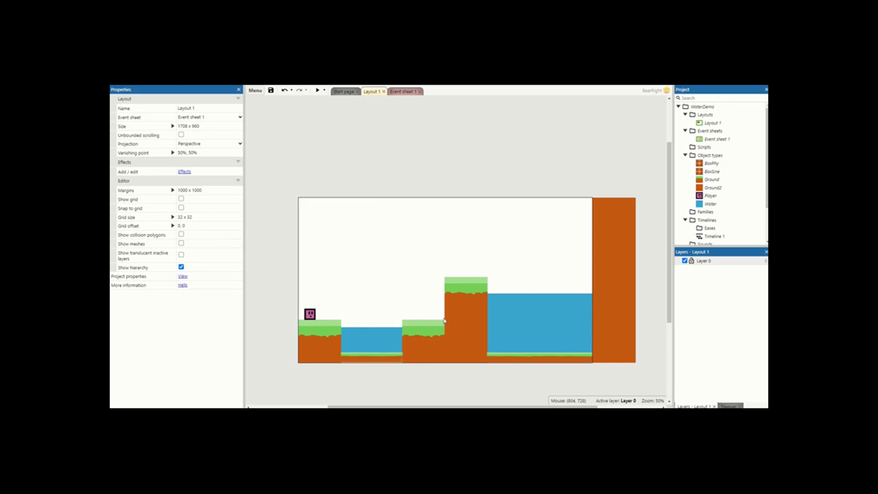
- Clone the Water object type and rename the clone WaterMask
{"action": "right_click", "coordinate": [707, 207]}
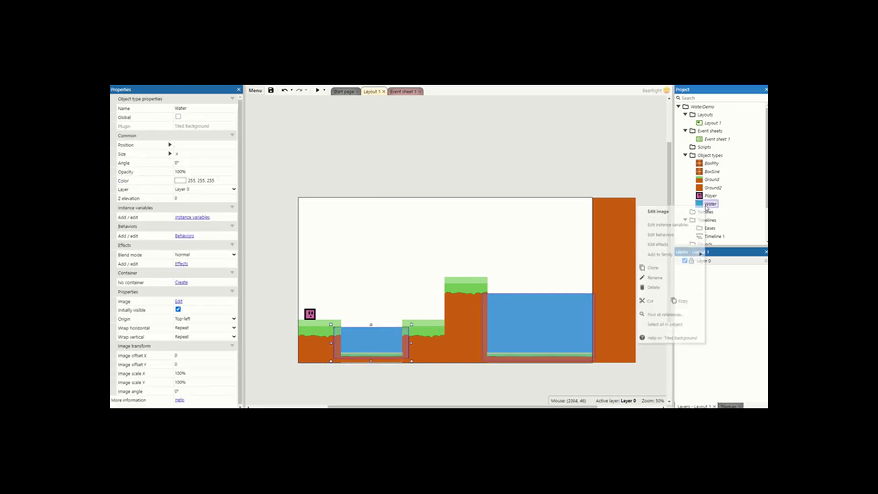
{"action": "left_click", "coordinate": [669, 274]}
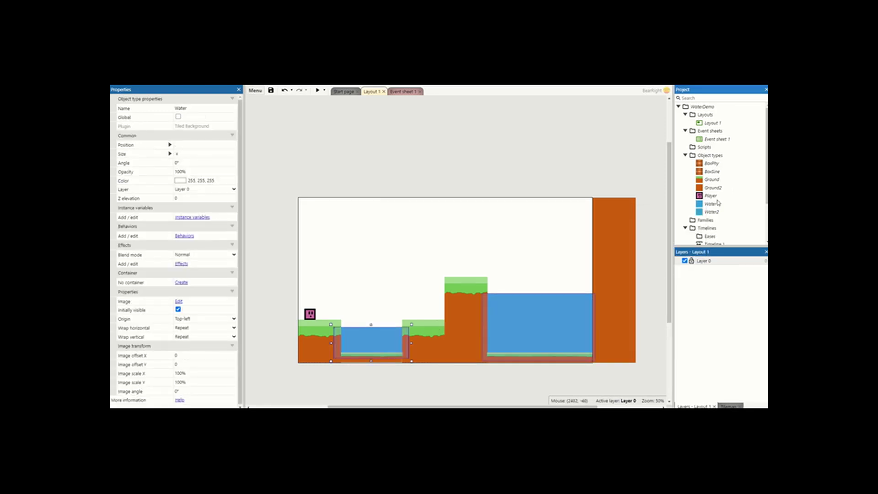
{"action": "right_click", "coordinate": [711, 212]}
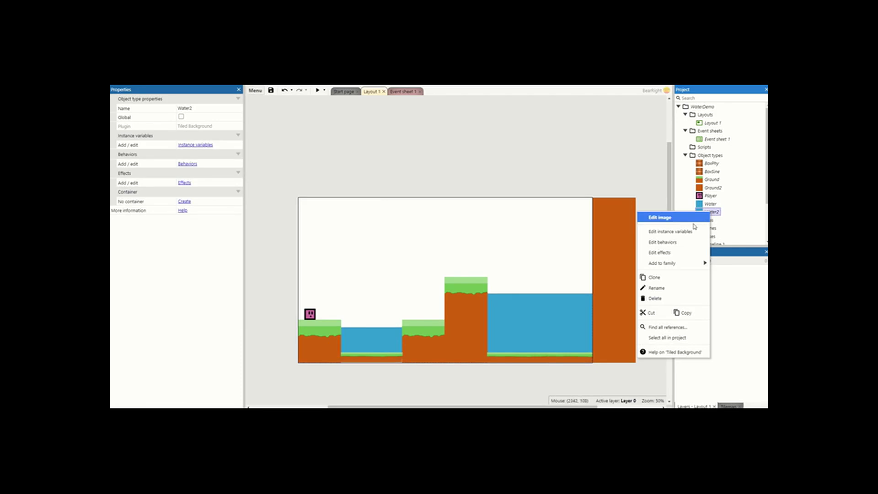
{"action": "left_click", "coordinate": [662, 287]}
{"action": "type", "text": "WaterMask"}
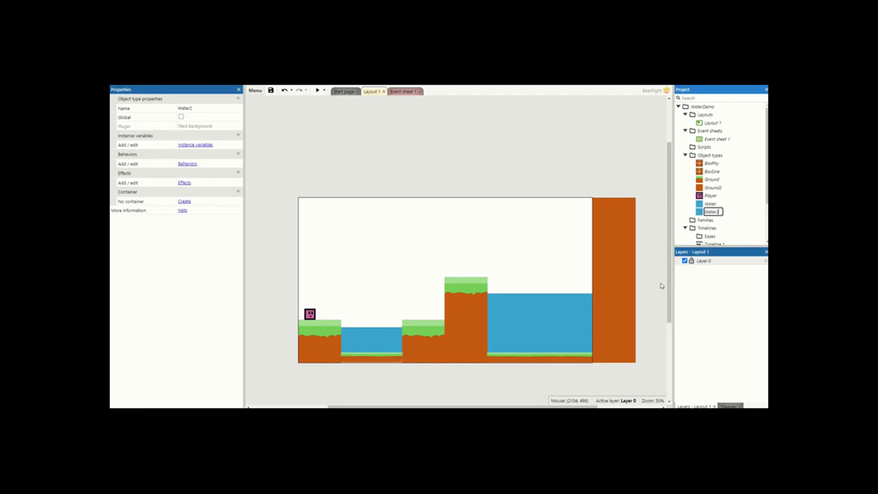
{"action": "key", "text": "Return"}
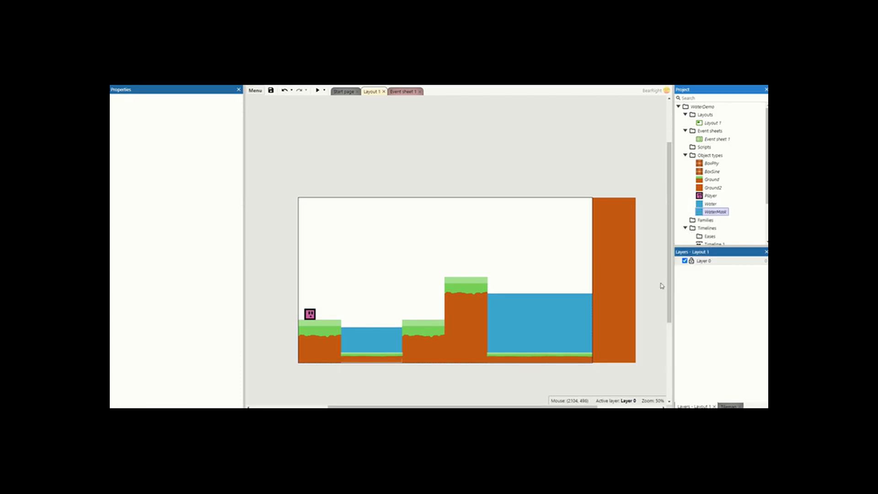
- Add the Water distortion effect to the Water object type's effects
{"action": "right_click", "coordinate": [709, 204]}
{"action": "left_click", "coordinate": [657, 247]}
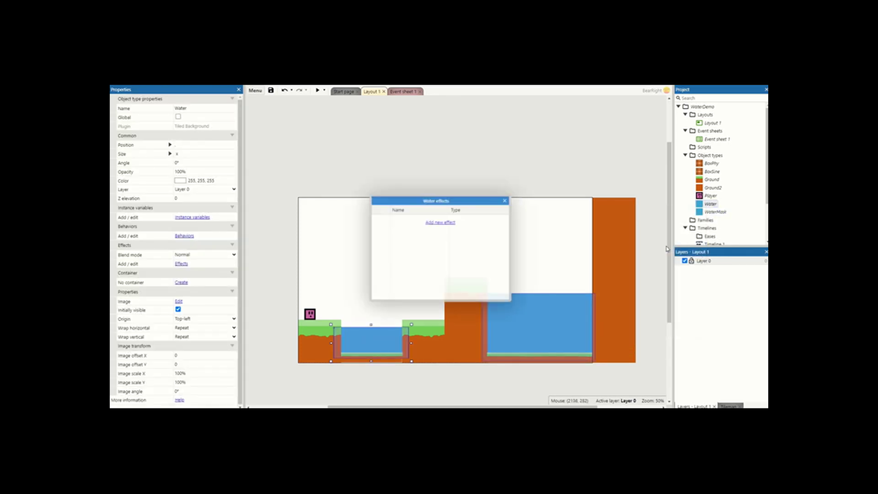
{"action": "left_click", "coordinate": [451, 228]}
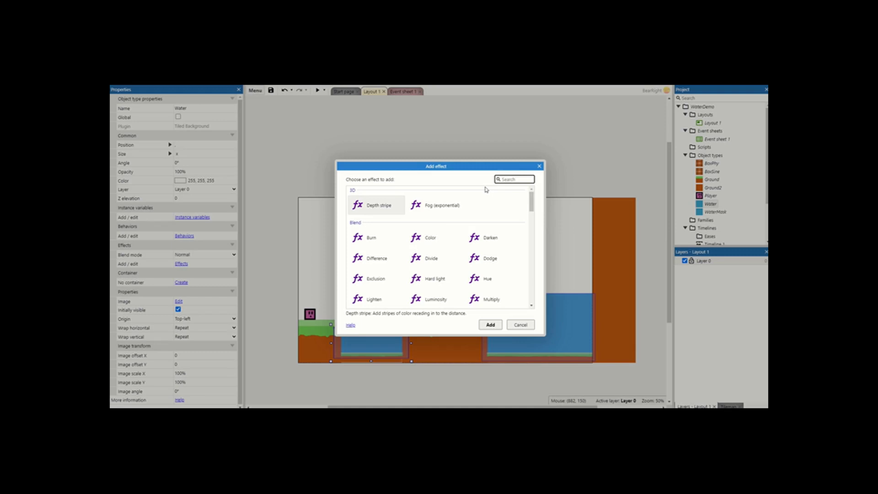
{"action": "type", "text": "water"}
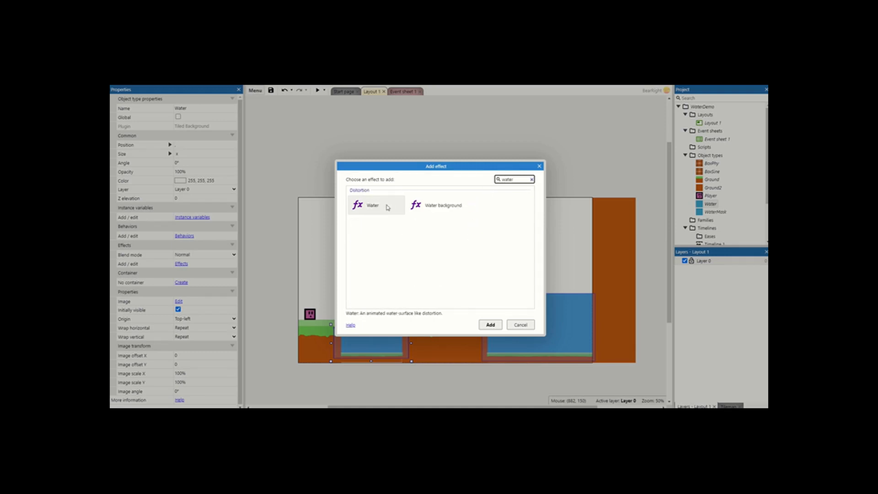
{"action": "double_click", "coordinate": [387, 208]}
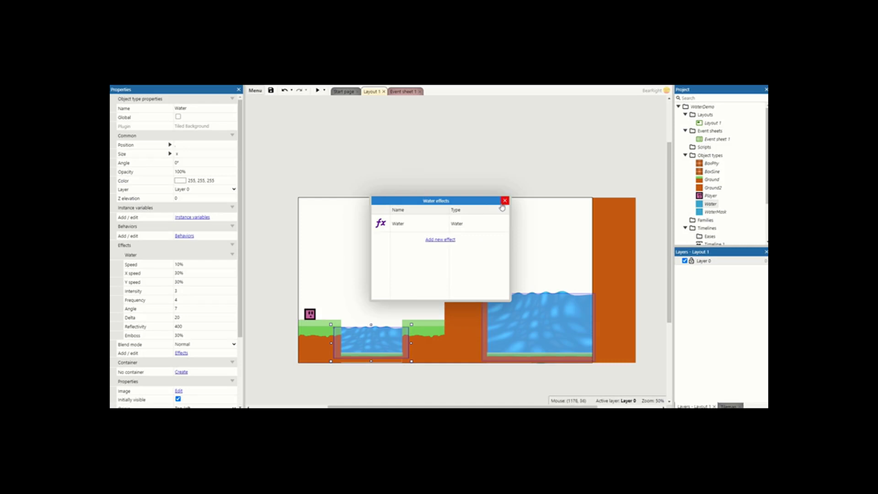
{"action": "left_click", "coordinate": [505, 201]}
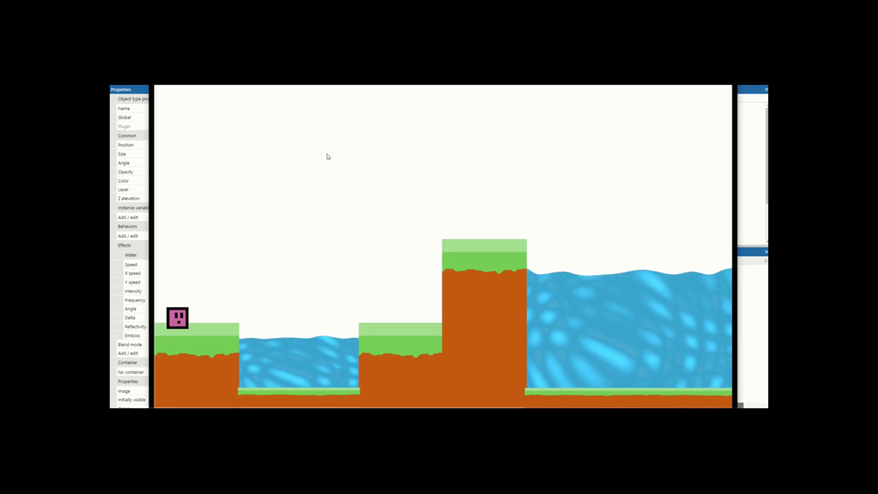
- Set the Water effect's Speed, X speed and Y speed to 2%
{"action": "key", "text": "alt+F4"}
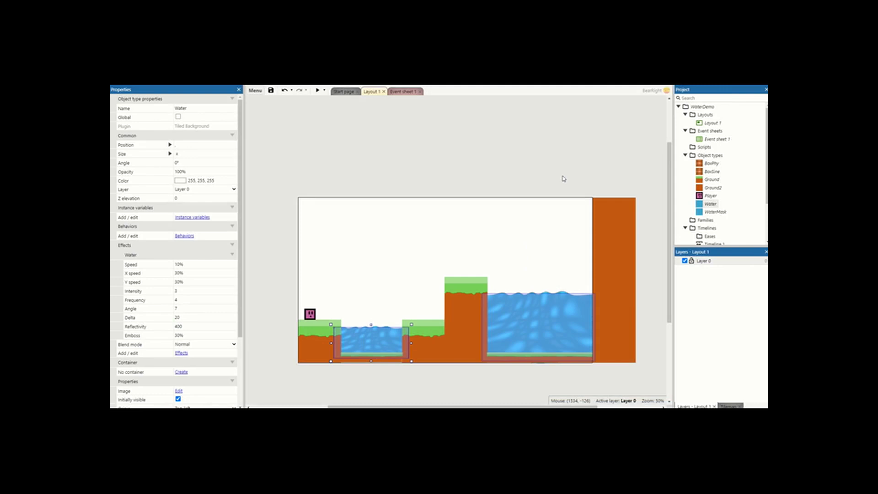
{"action": "left_click_drag", "start_coordinate": [239, 273], "coordinate": [242, 314]}
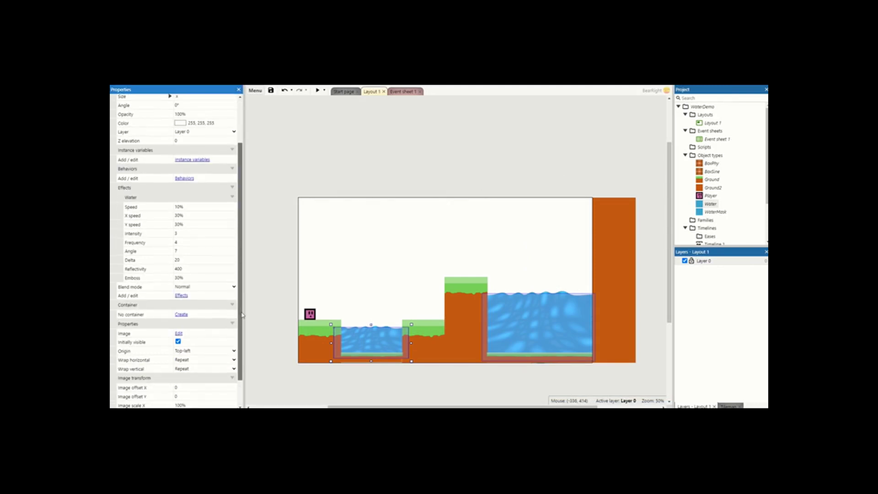
{"action": "left_click", "coordinate": [177, 207]}
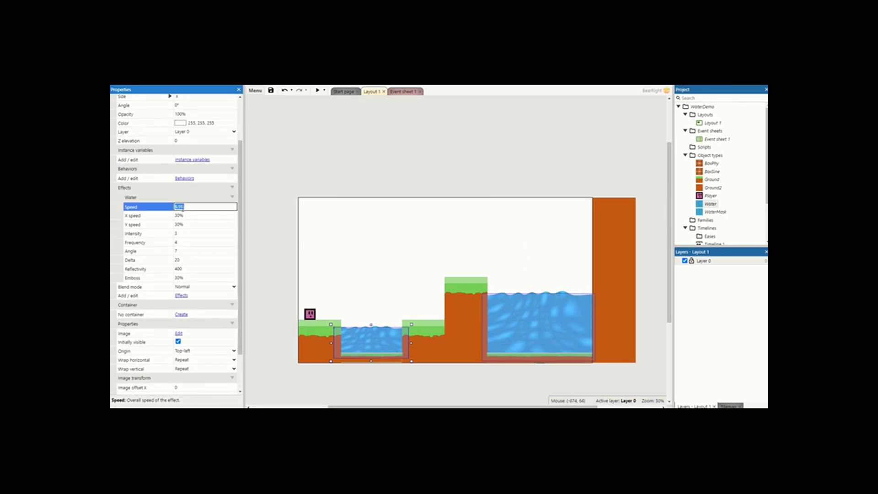
{"action": "type", "text": "2"}
{"action": "key", "text": "Tab"}
{"action": "type", "text": "2"}
{"action": "key", "text": "Tab"}
{"action": "type", "text": "2"}
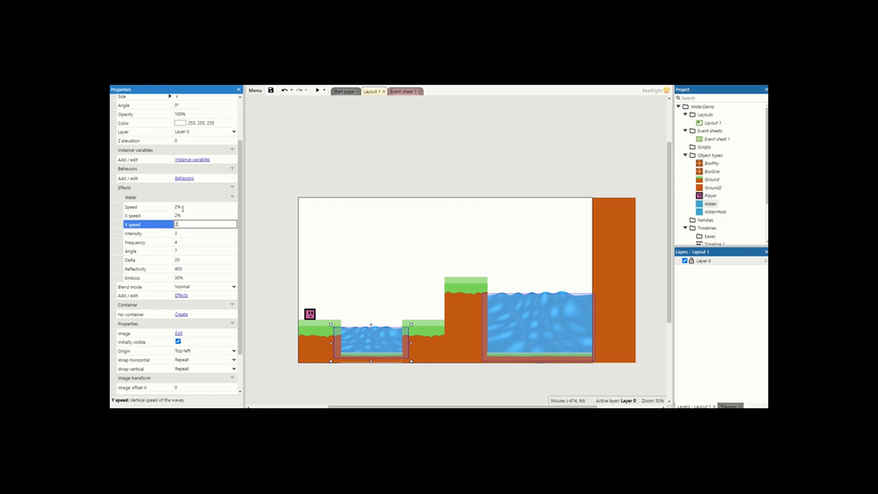
{"action": "key", "text": "Tab"}
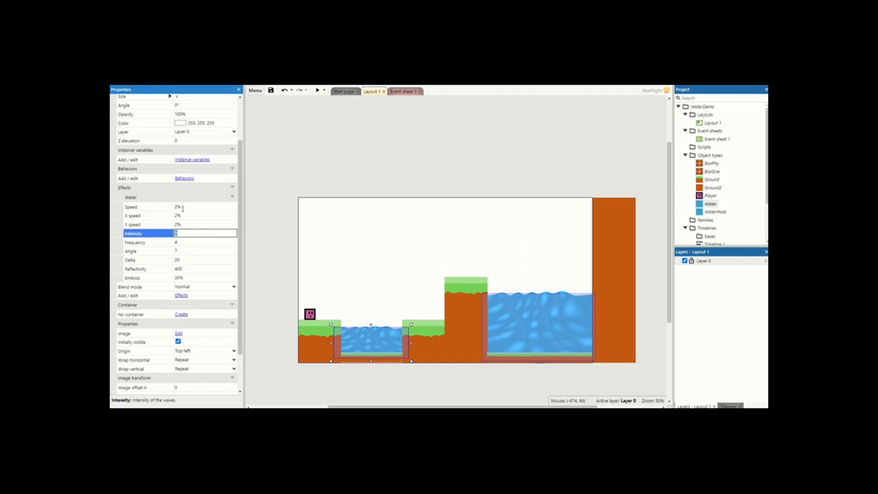
- Set the Water effect's intensity to 1, frequency to 2 and reflectivity to 100
{"action": "type", "text": "1"}
{"action": "key", "text": "Tab"}
{"action": "key", "text": "Tab"}
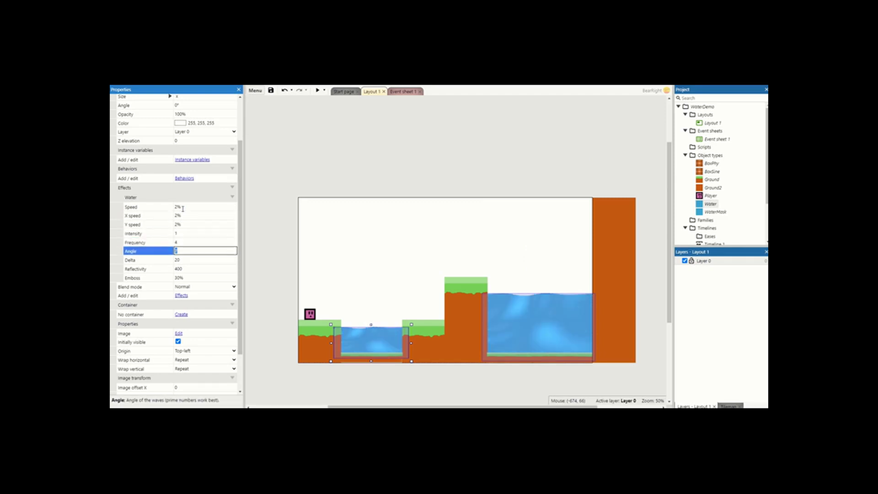
{"action": "key", "text": "shift+Tab"}
{"action": "type", "text": "2"}
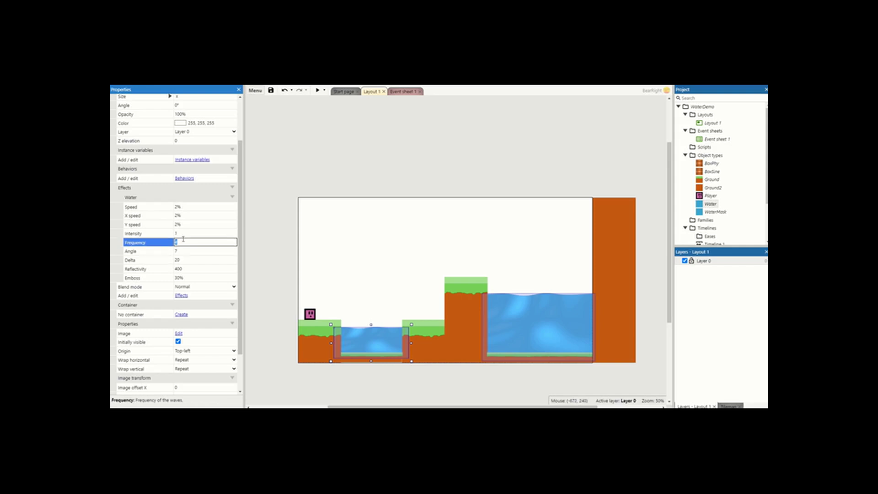
{"action": "key", "text": "Tab"}
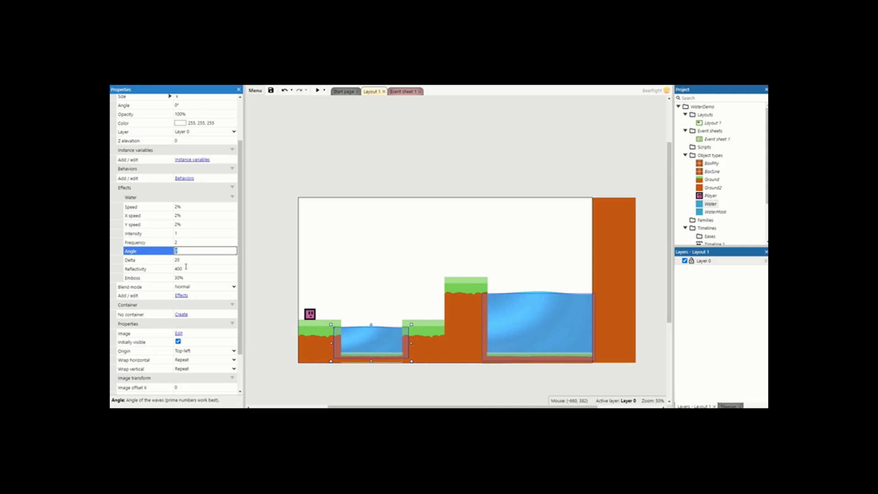
{"action": "key", "text": "Tab"}
{"action": "key", "text": "Tab"}
{"action": "type", "text": "100"}
{"action": "key", "text": "Tab"}
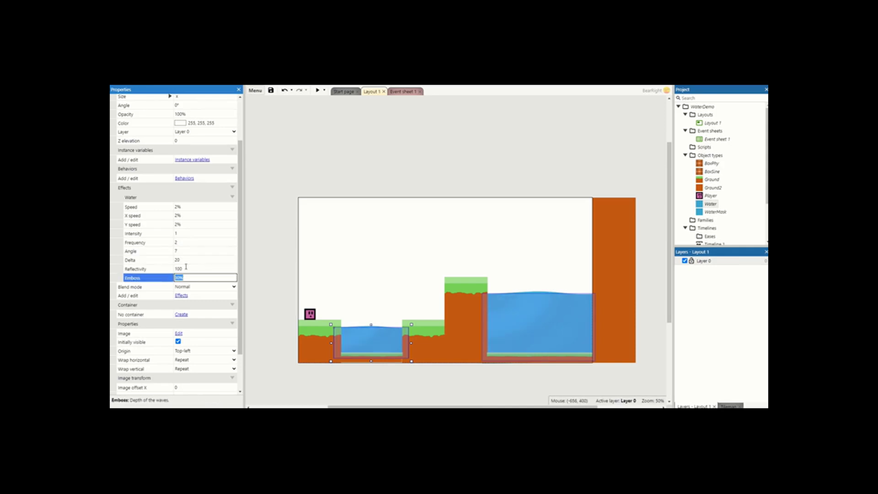
- Preview the water, then raise the frequency to 4 and intensity to 3
{"action": "left_click", "coordinate": [318, 90]}
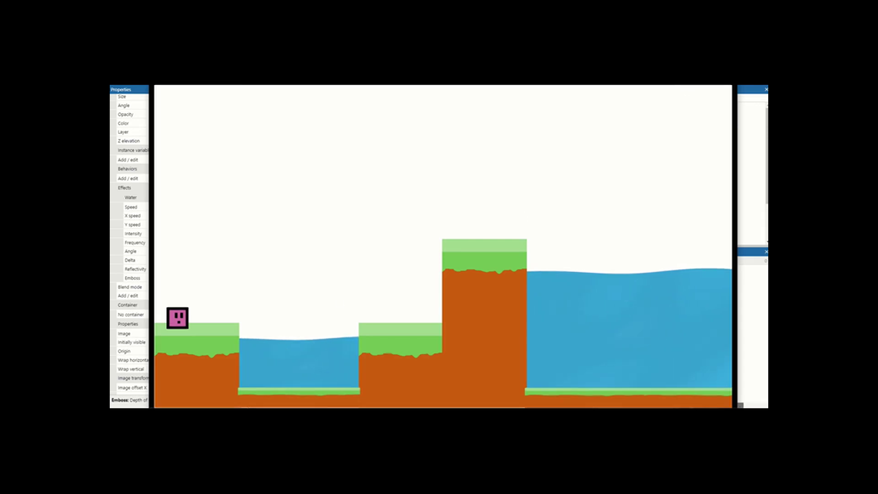
{"action": "key", "text": "alt+F4"}
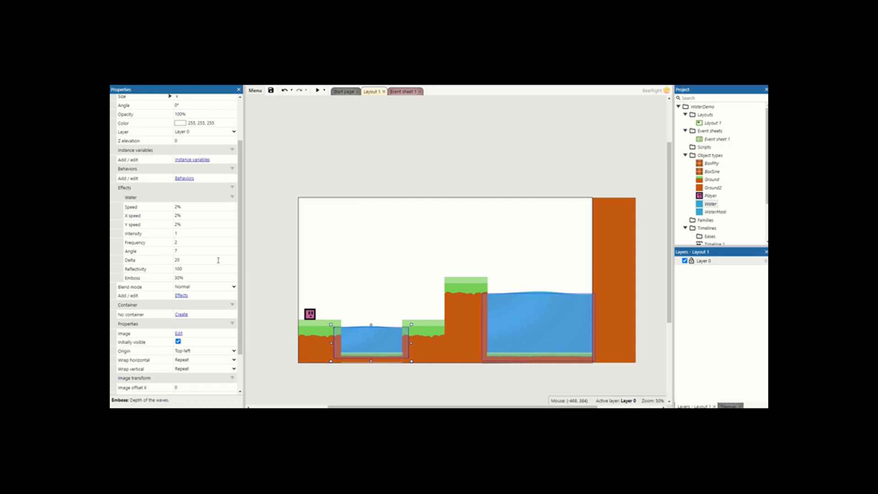
{"action": "left_click", "coordinate": [194, 241]}
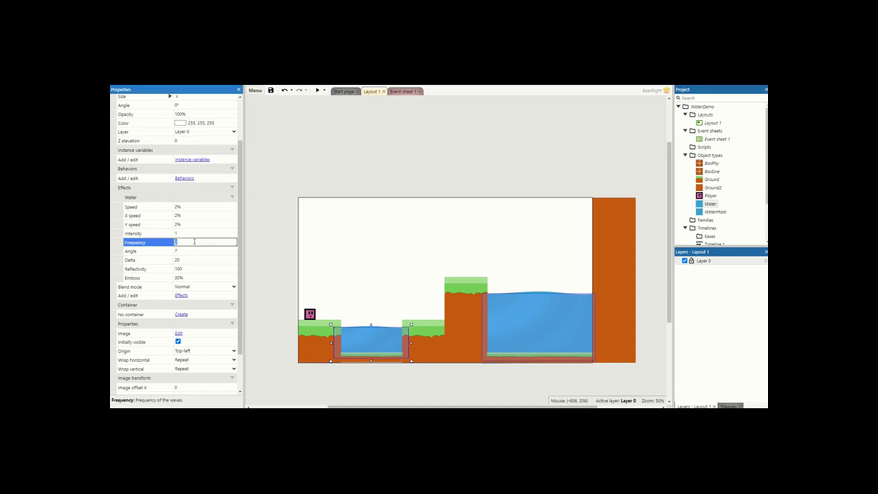
{"action": "type", "text": "4"}
{"action": "key", "text": "Tab"}
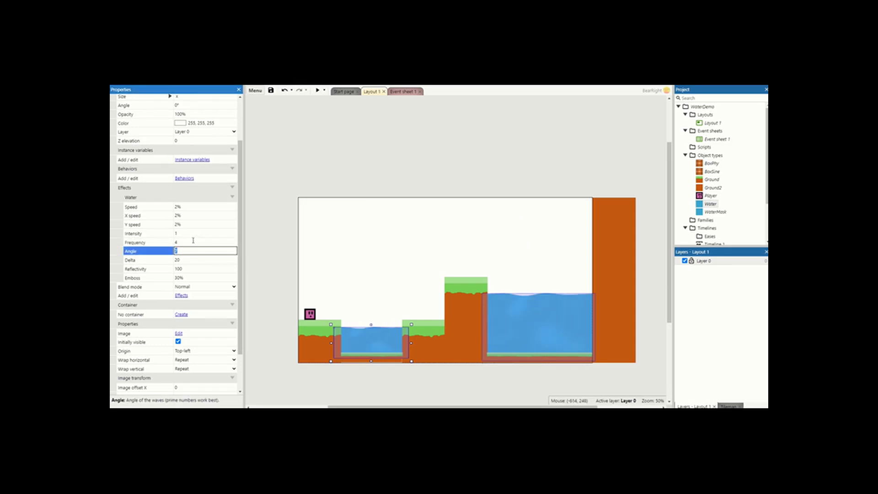
{"action": "left_click", "coordinate": [188, 233]}
{"action": "type", "text": "3"}
{"action": "key", "text": "Tab"}
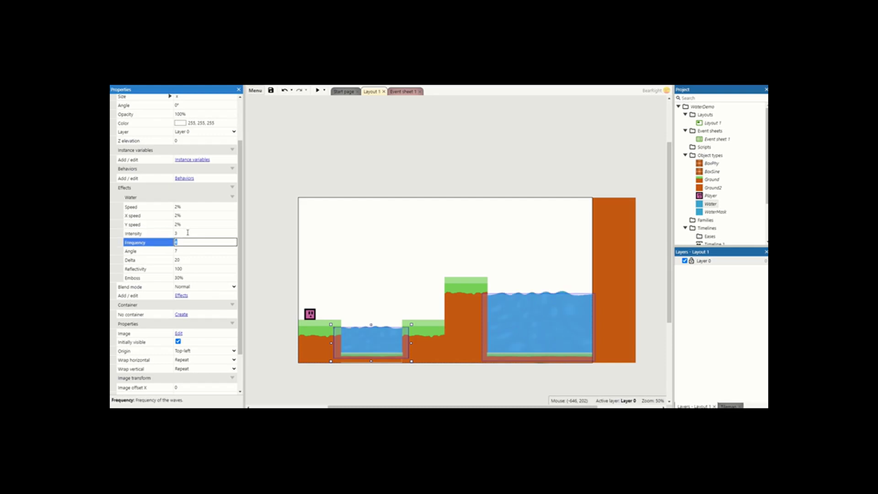
- Preview again, walking the player back and forth through the left pool
{"action": "left_click", "coordinate": [318, 90]}
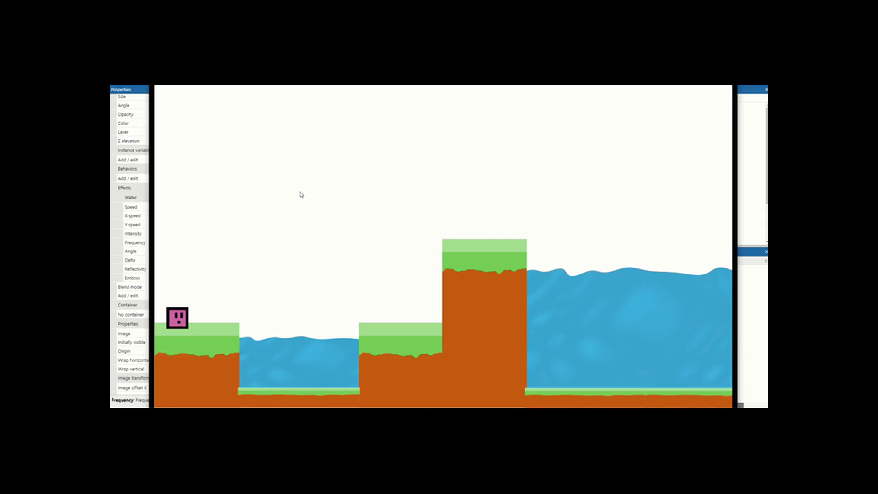
{"action": "key", "text": "Right"}
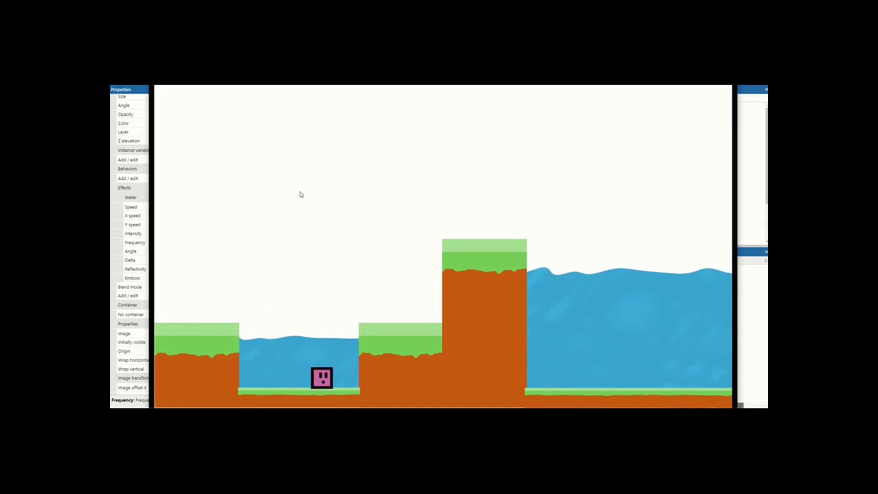
{"action": "key", "text": "Left"}
{"action": "key", "text": "Right"}
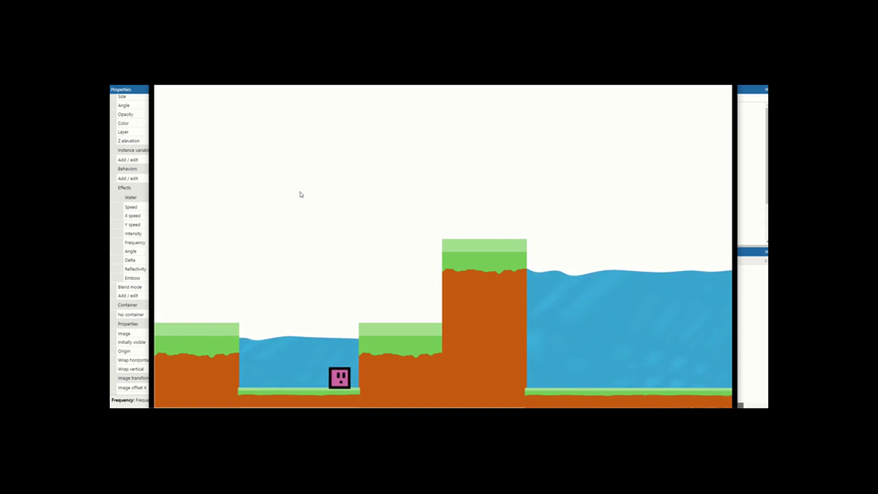
{"action": "key", "text": "Left"}
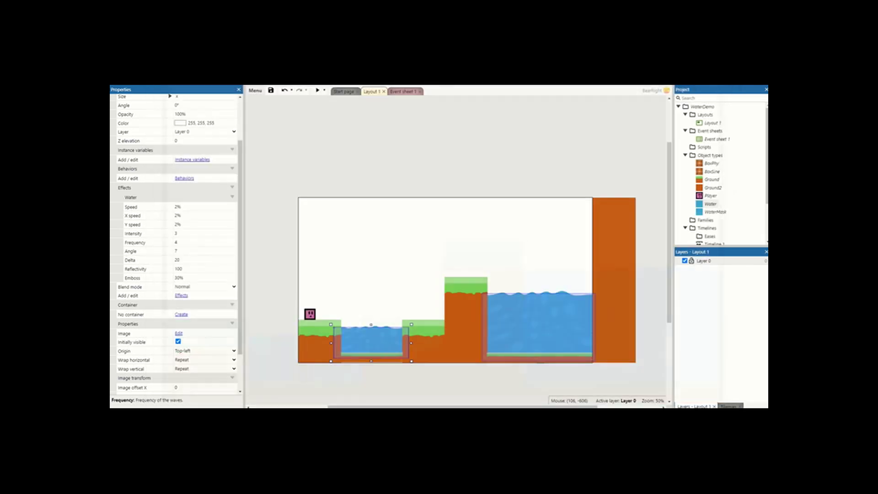
- Add the Warp object mask effect to WaterMask, filtering the effect list by 'mask'
{"action": "right_click", "coordinate": [715, 212]}
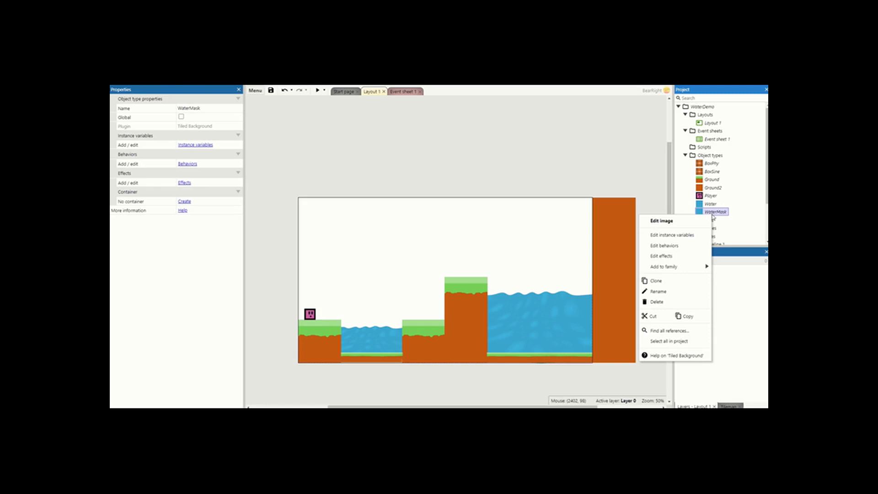
{"action": "left_click", "coordinate": [662, 256]}
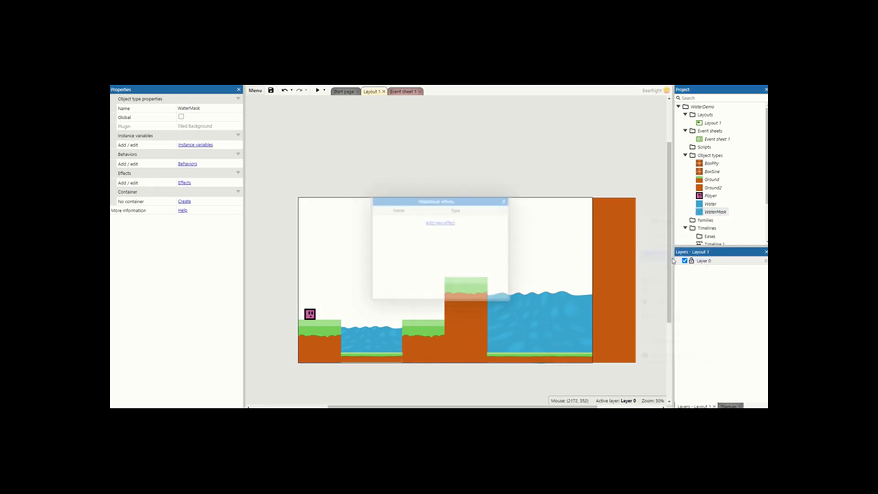
{"action": "left_click", "coordinate": [447, 222]}
{"action": "type", "text": "mask"}
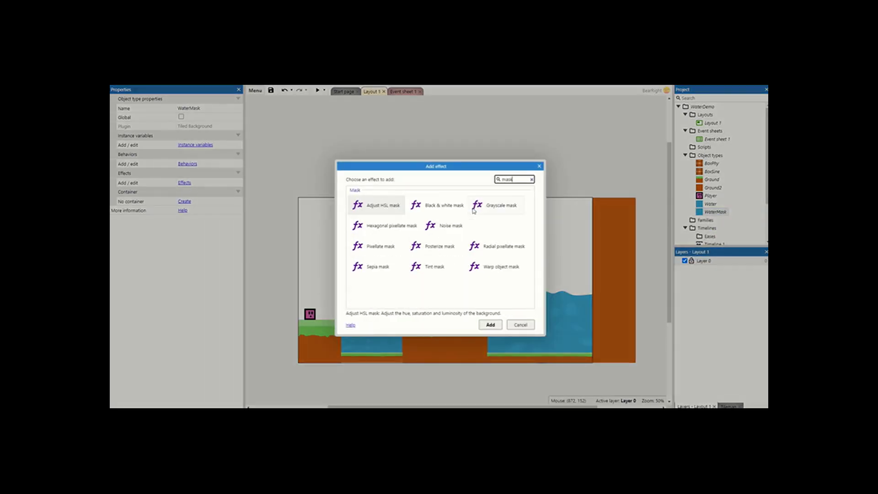
{"action": "key", "text": "Tab"}
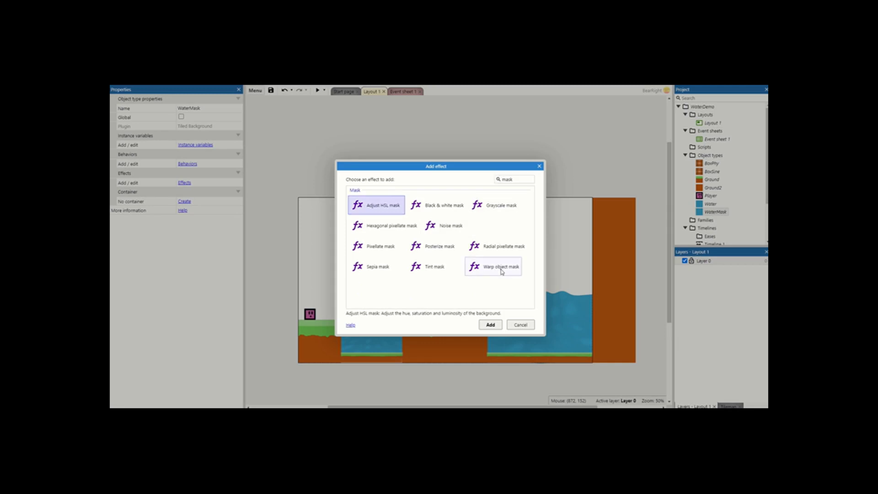
{"action": "double_click", "coordinate": [501, 267]}
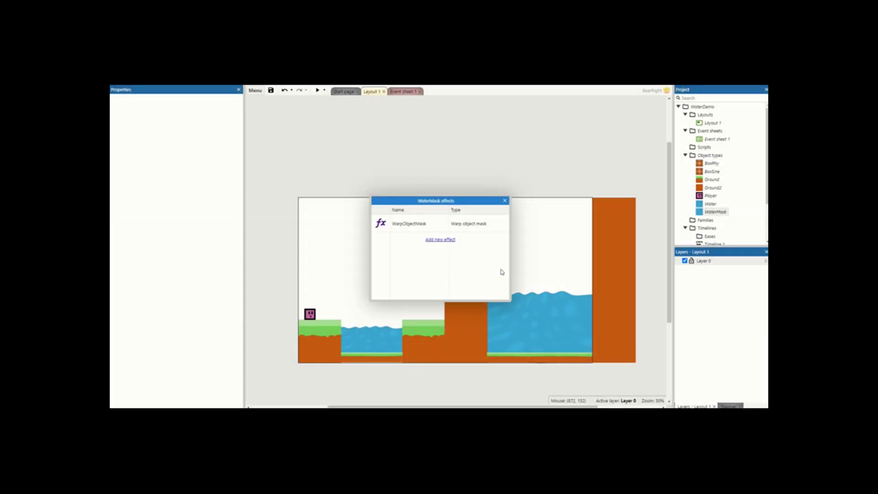
- Place a WaterMask instance over the left pool, stretched down to its bottom
{"action": "left_click", "coordinate": [505, 201]}
{"action": "left_click_drag", "start_coordinate": [711, 212], "coordinate": [485, 228]}
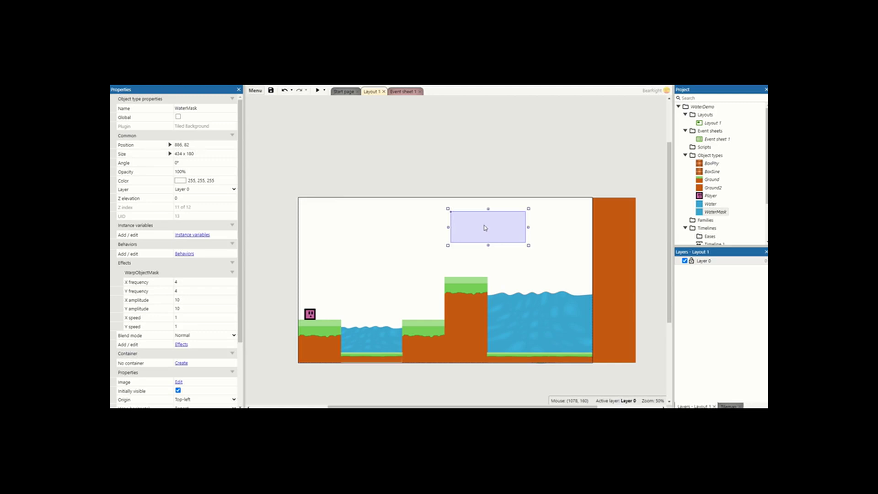
{"action": "left_click_drag", "start_coordinate": [485, 228], "coordinate": [405, 338]}
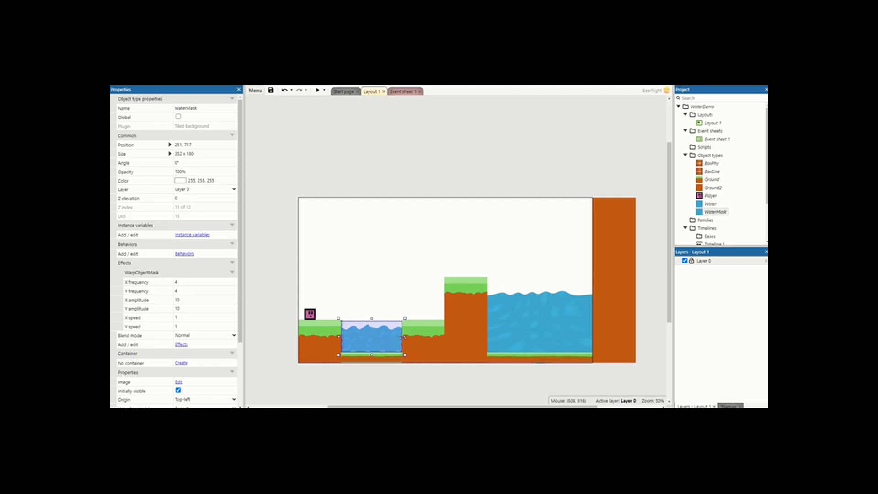
{"action": "left_click_drag", "start_coordinate": [372, 354], "coordinate": [372, 357]}
- Paste a second WaterMask and stretch it over the right pool (606 x 346)
{"action": "key", "text": "ctrl+v"}
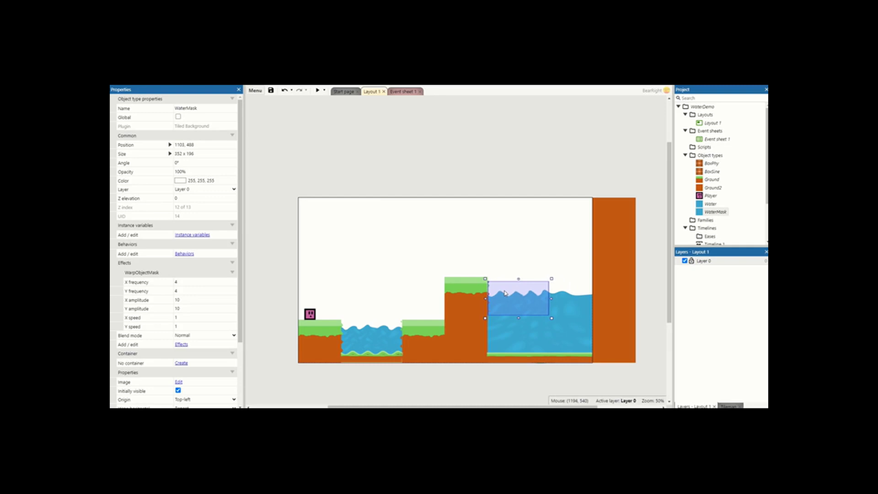
{"action": "left_click", "coordinate": [504, 301]}
{"action": "left_click_drag", "start_coordinate": [505, 301], "coordinate": [597, 305]}
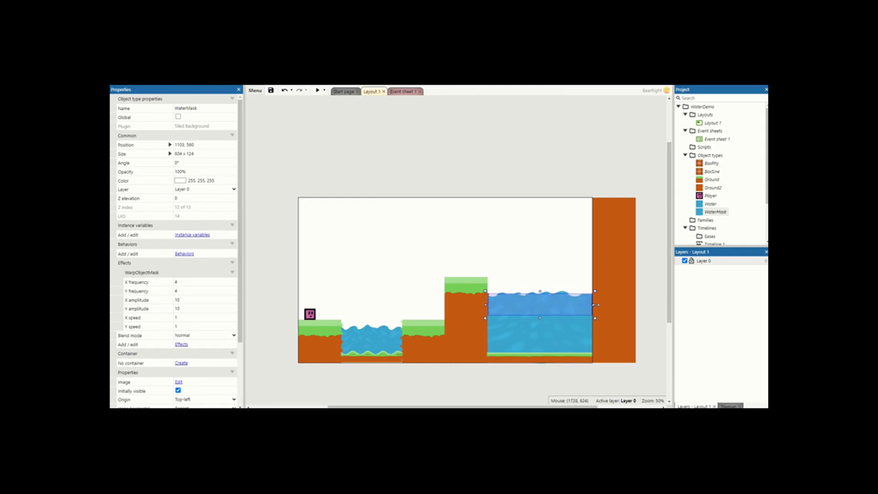
{"action": "left_click_drag", "start_coordinate": [541, 318], "coordinate": [533, 355]}
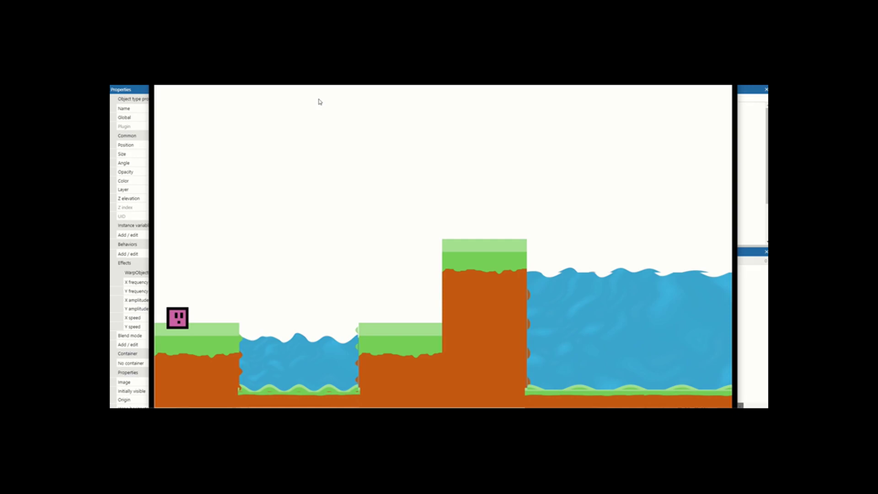
{"action": "key", "text": "Right"}
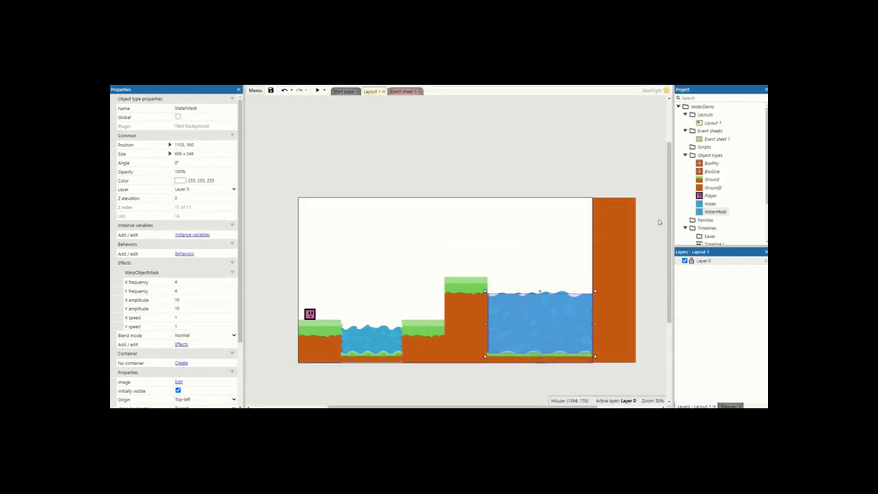
- Set the WaterMask warp's X and Y amplitude to 2 and X and Y frequency to 2
{"action": "left_click", "coordinate": [717, 212]}
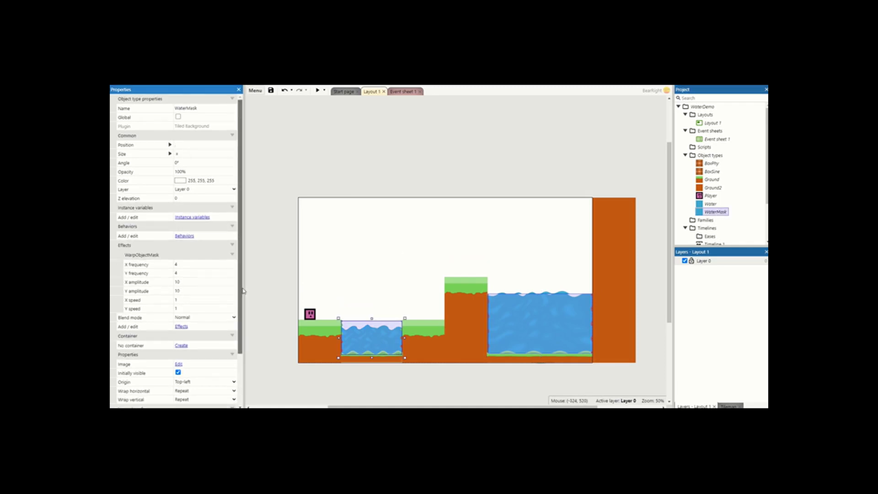
{"action": "scroll", "coordinate": [243, 291], "scroll_direction": "down", "scroll_amount": 1}
{"action": "left_click", "coordinate": [182, 251]}
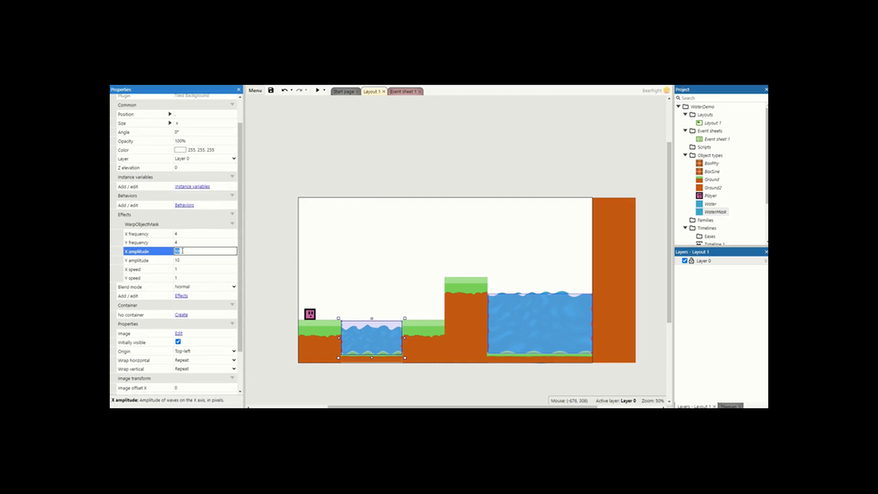
{"action": "type", "text": "2"}
{"action": "key", "text": "Tab"}
{"action": "type", "text": "2"}
{"action": "key", "text": "Tab"}
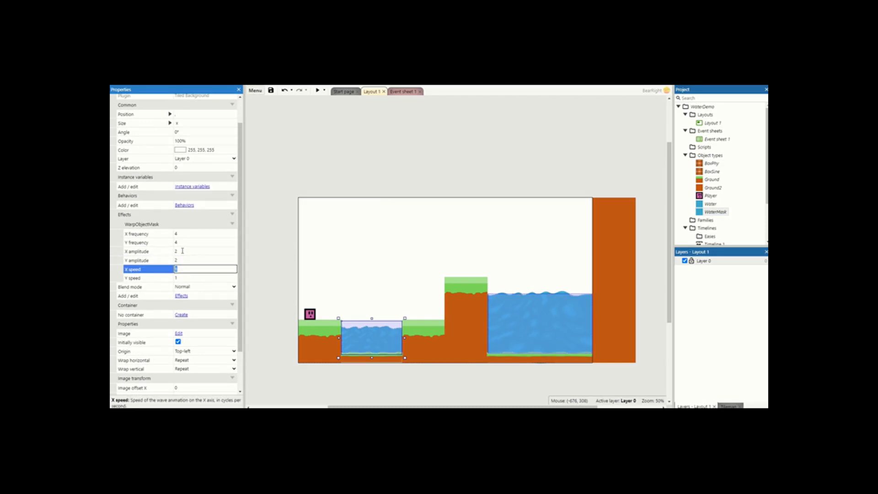
{"action": "left_click", "coordinate": [181, 234]}
{"action": "type", "text": "2"}
{"action": "key", "text": "Tab"}
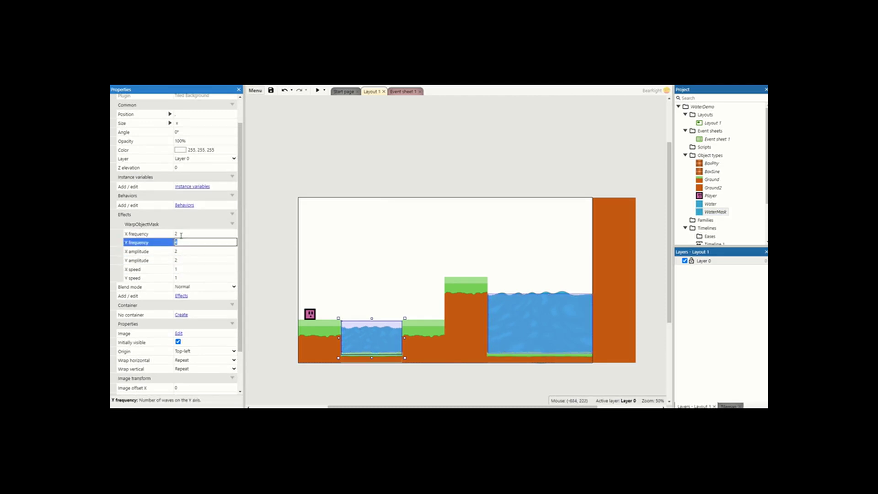
{"action": "type", "text": "2"}
{"action": "key", "text": "Tab"}
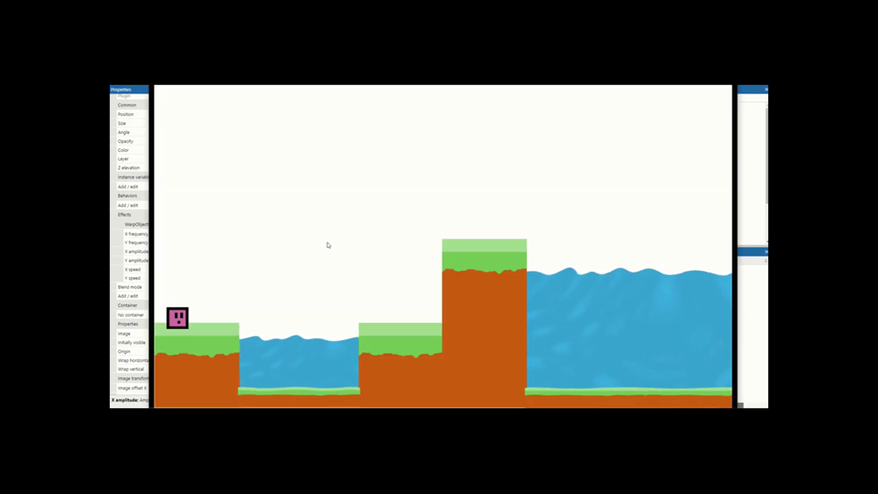
- In the preview, walk the player through the water and jump onto the middle platform
{"action": "key", "text": "Right"}
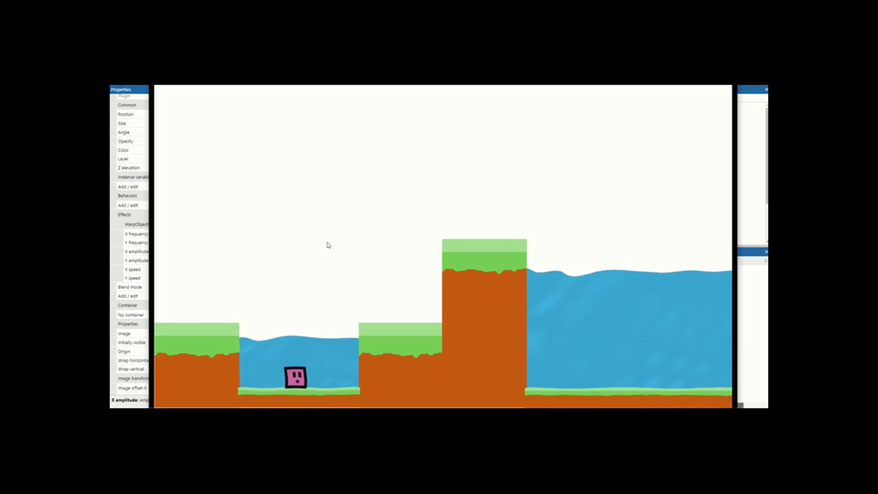
{"action": "key", "text": "Right"}
{"action": "key", "text": "Up"}
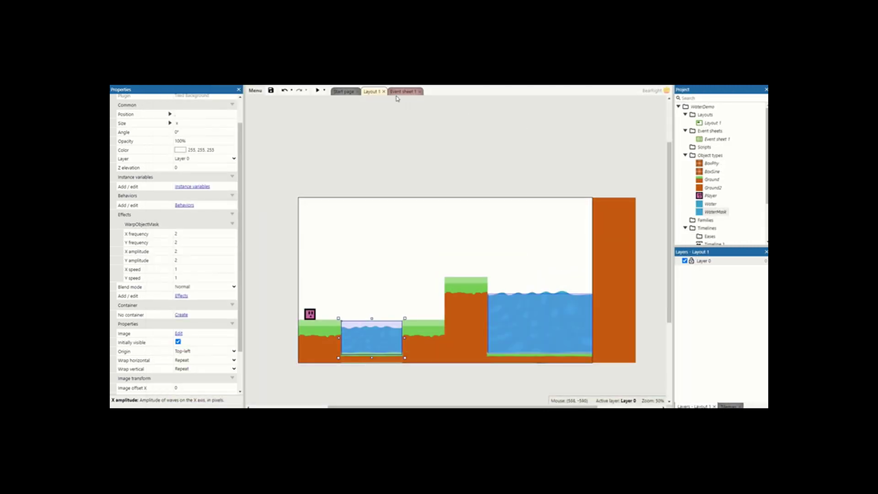
- On Event sheet 1, add an event with the condition Player is overlapping Water
{"action": "left_click", "coordinate": [397, 98]}
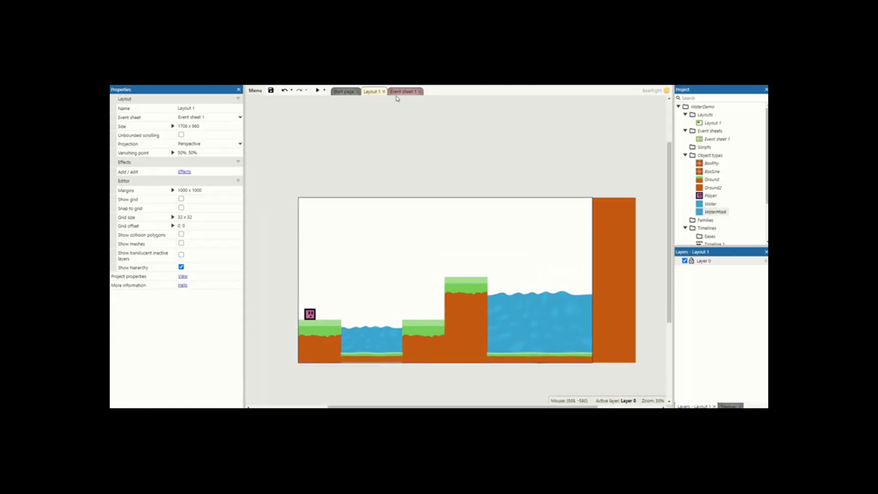
{"action": "left_click", "coordinate": [401, 92]}
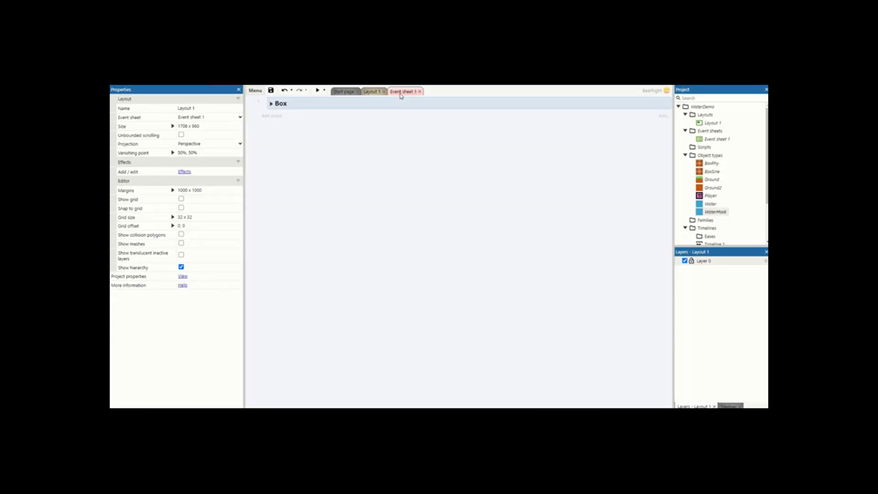
{"action": "left_click", "coordinate": [275, 119]}
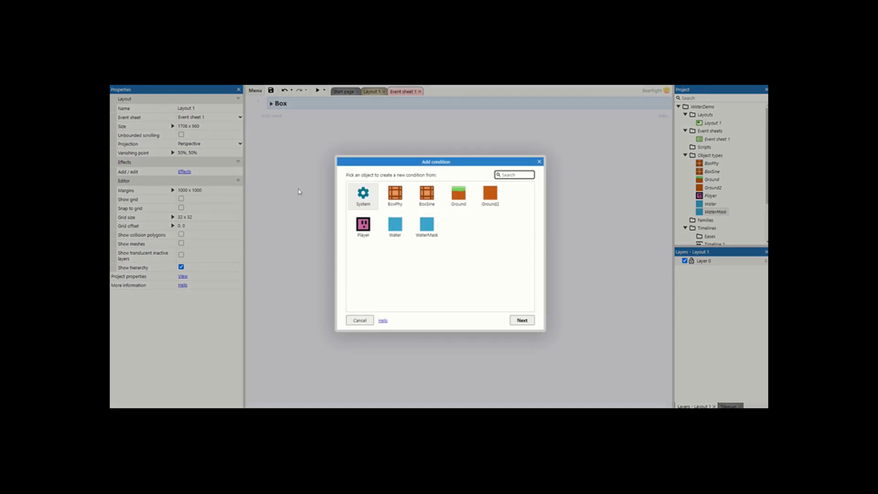
{"action": "double_click", "coordinate": [362, 234]}
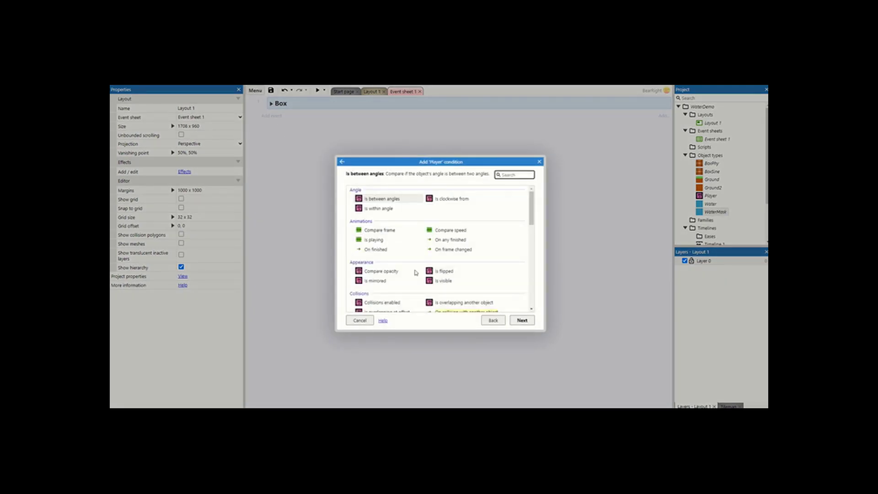
{"action": "double_click", "coordinate": [471, 303]}
{"action": "left_click", "coordinate": [497, 215]}
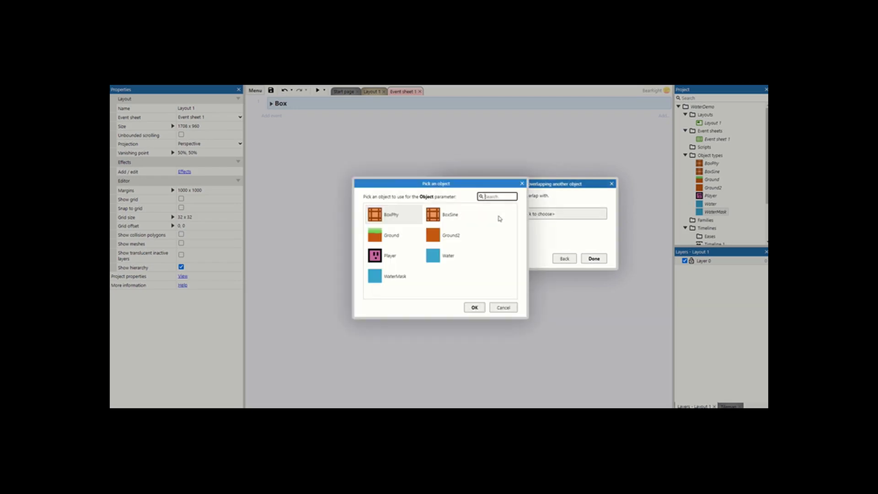
{"action": "double_click", "coordinate": [443, 257]}
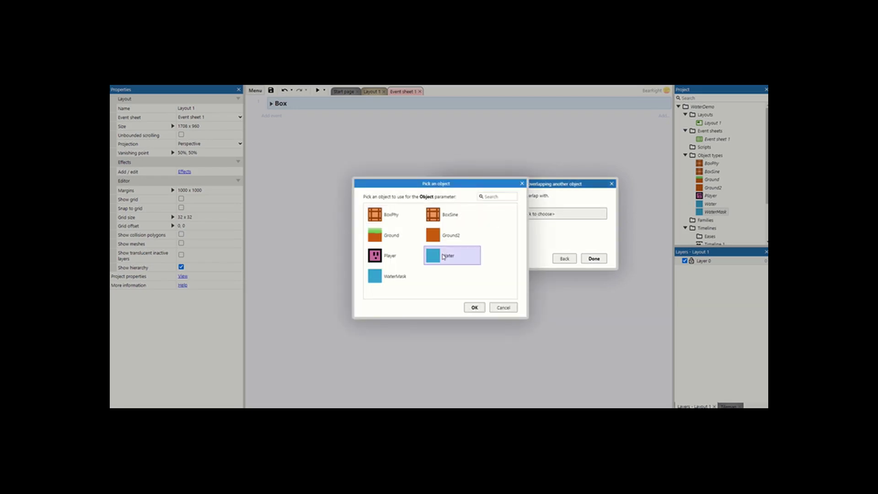
{"action": "left_click", "coordinate": [593, 259]}
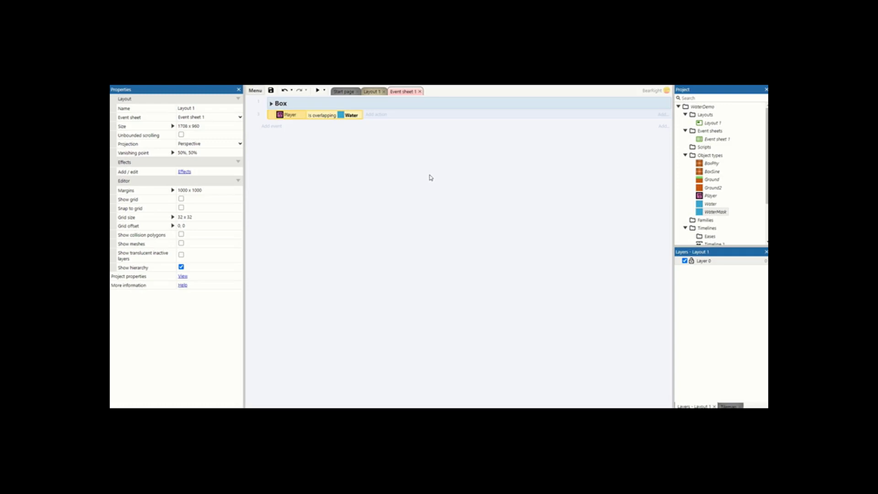
- Add a Player action setting Platform maximum speed to 150
{"action": "left_click", "coordinate": [371, 118]}
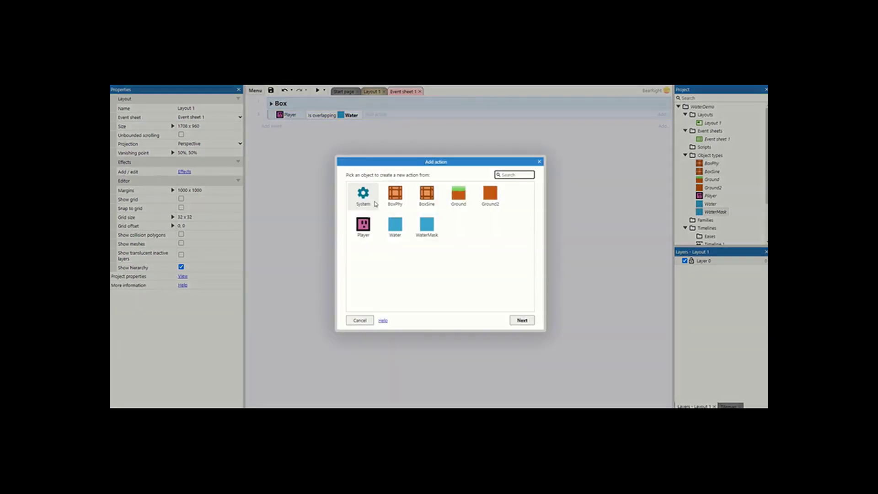
{"action": "double_click", "coordinate": [364, 234]}
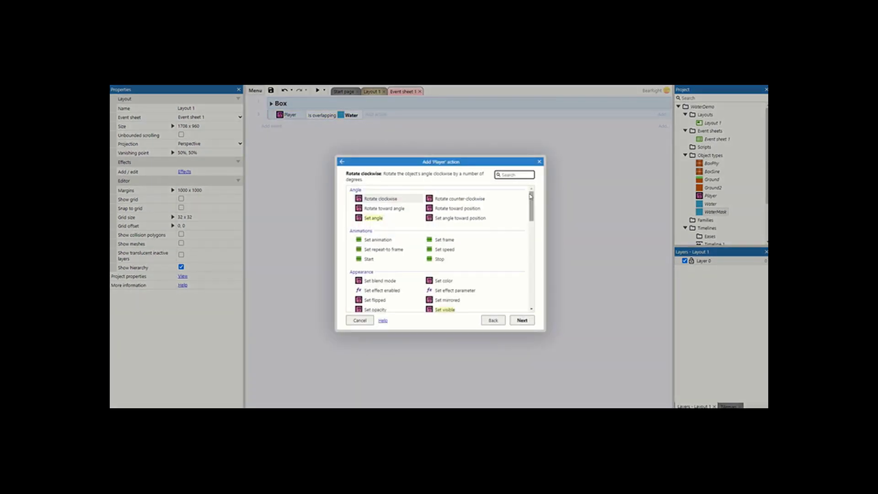
{"action": "left_click_drag", "start_coordinate": [532, 199], "coordinate": [532, 262]}
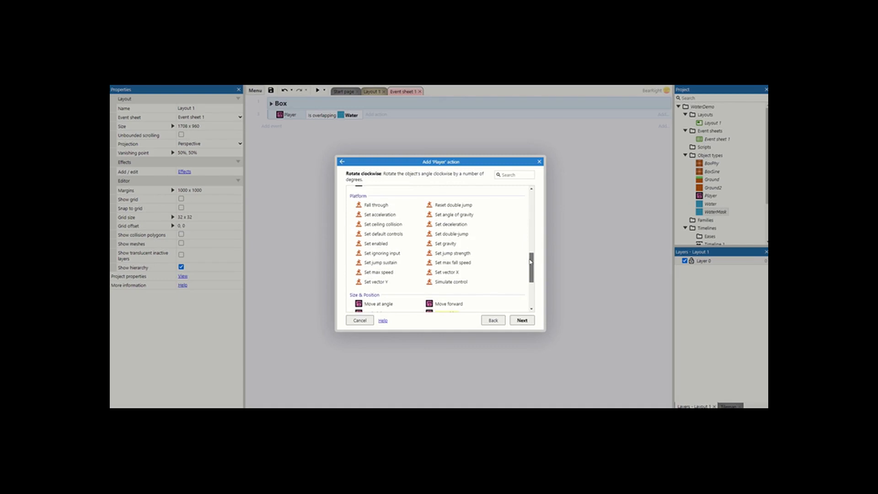
{"action": "double_click", "coordinate": [395, 274]}
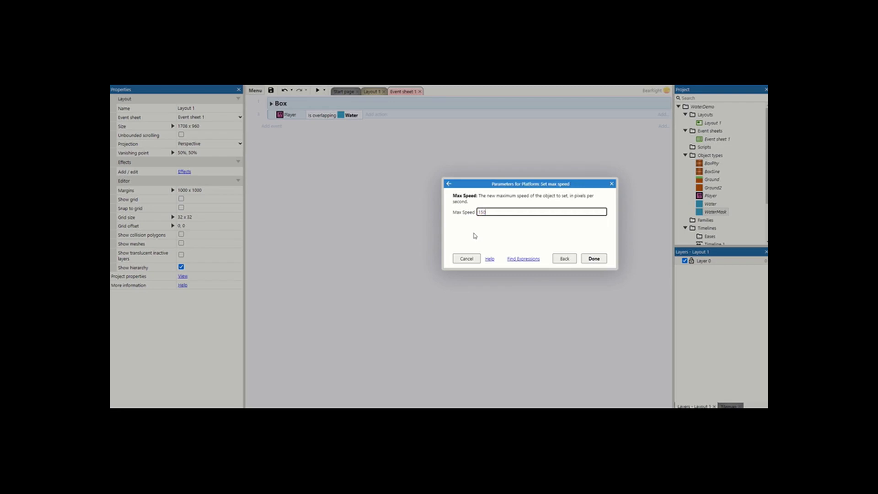
{"action": "left_click", "coordinate": [594, 259]}
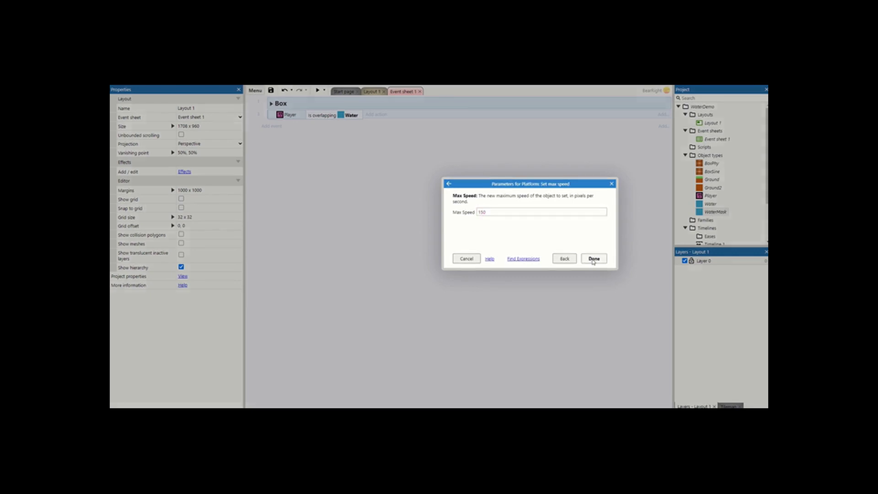
- Add a second Player action setting Platform gravity to 750
{"action": "left_click", "coordinate": [374, 124]}
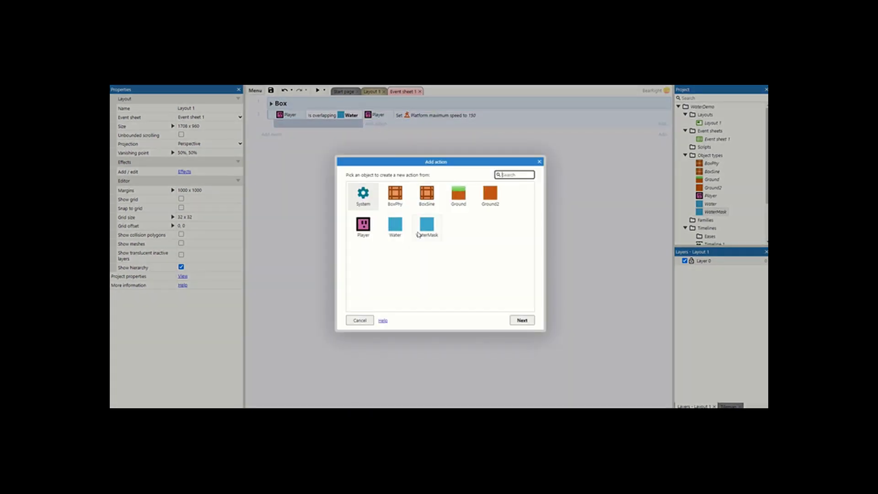
{"action": "double_click", "coordinate": [363, 226]}
{"action": "left_click_drag", "start_coordinate": [532, 207], "coordinate": [534, 271]}
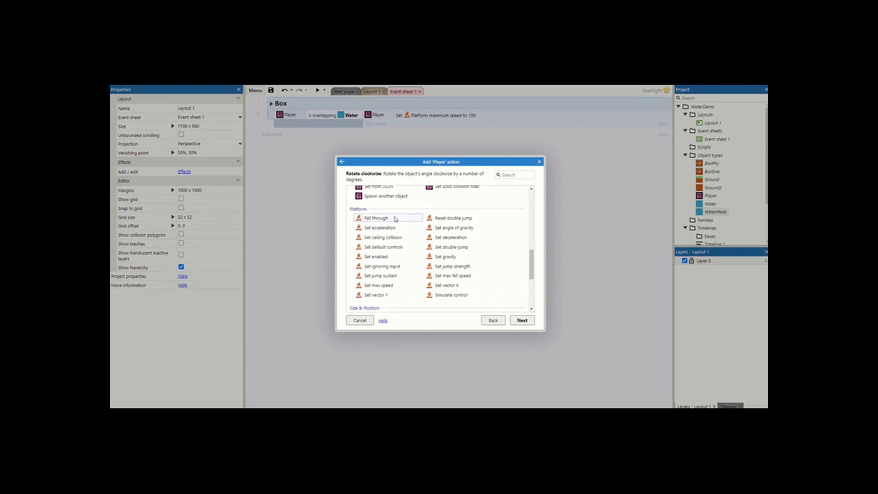
{"action": "double_click", "coordinate": [440, 257]}
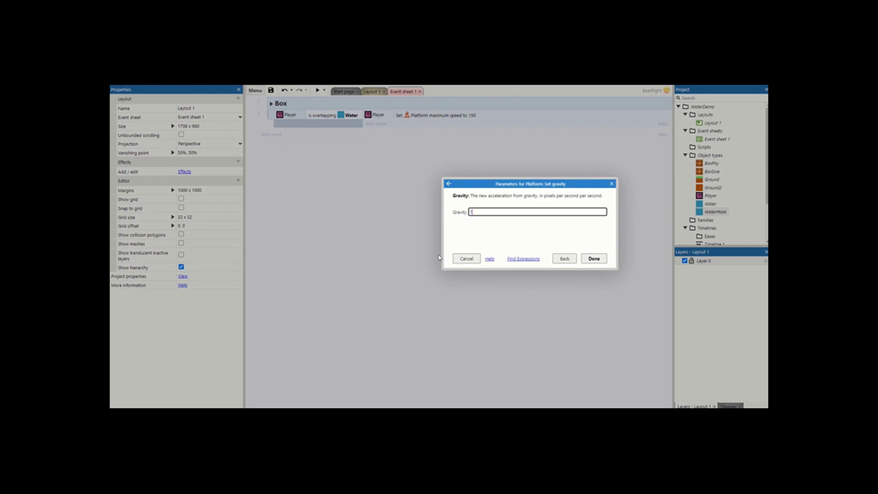
{"action": "type", "text": "750"}
{"action": "left_click", "coordinate": [594, 259]}
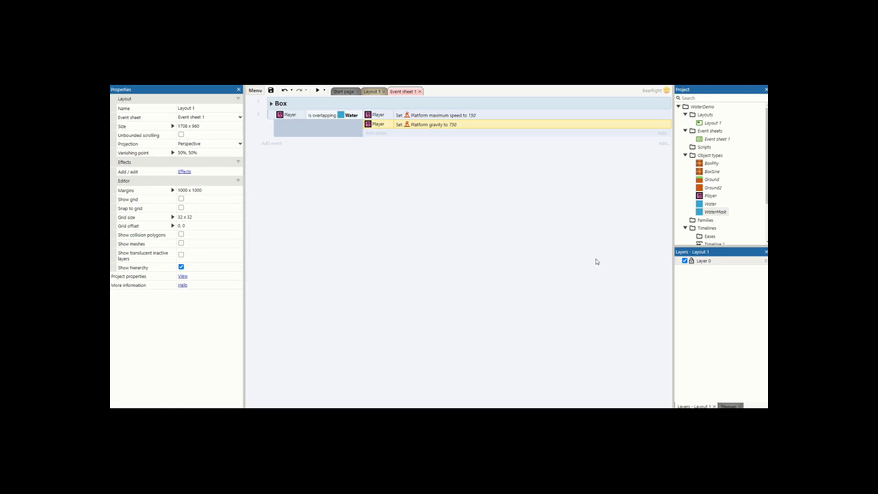
- Add an Else event after the water event and paste the max speed and gravity actions into it
{"action": "left_click", "coordinate": [302, 134]}
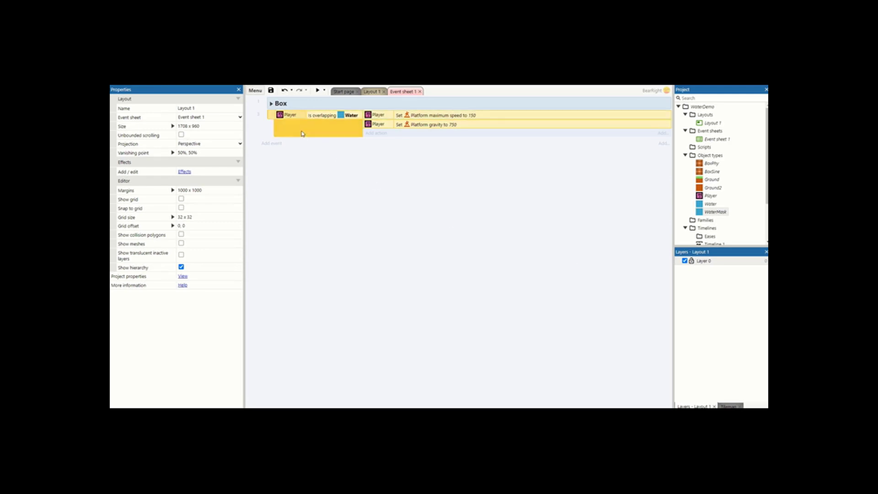
{"action": "right_click", "coordinate": [273, 117]}
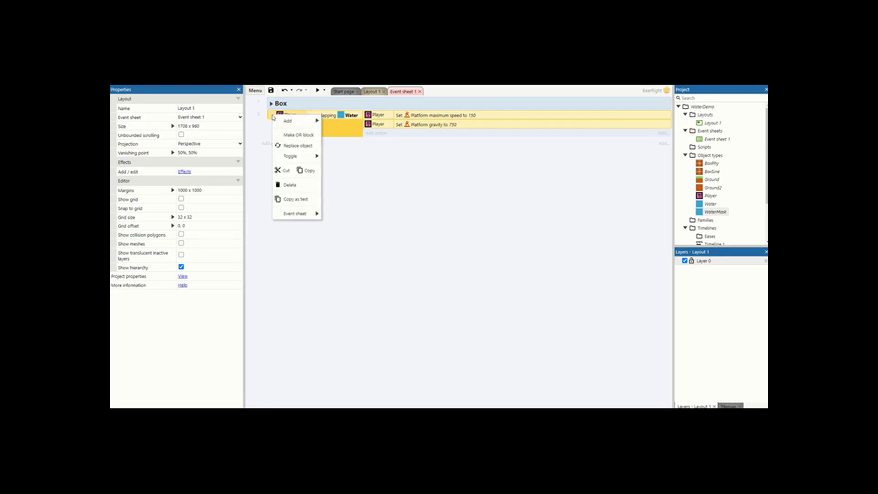
{"action": "mouse_move", "coordinate": [293, 121]}
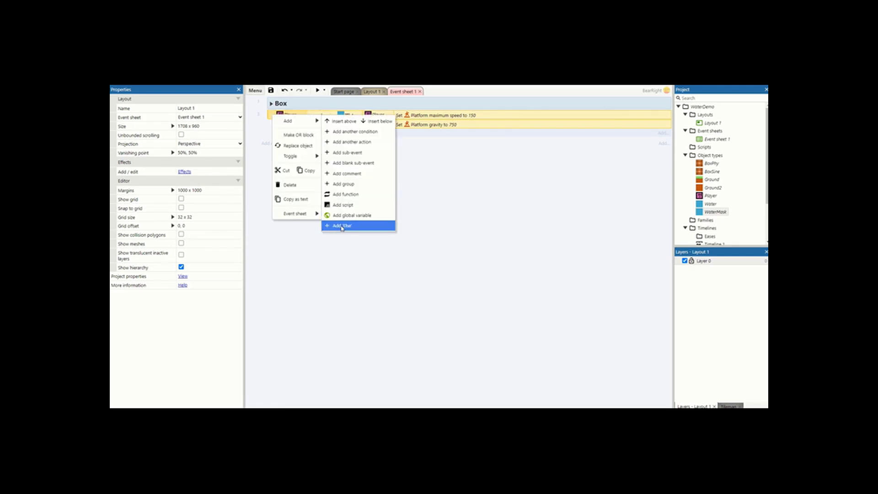
{"action": "left_click", "coordinate": [343, 226]}
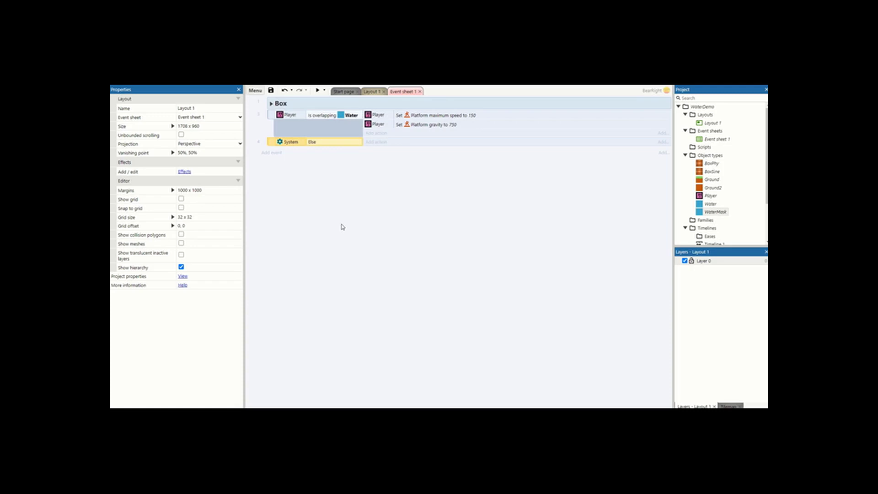
{"action": "left_click", "coordinate": [407, 118]}
{"action": "left_click", "coordinate": [407, 124], "text": "shift"}
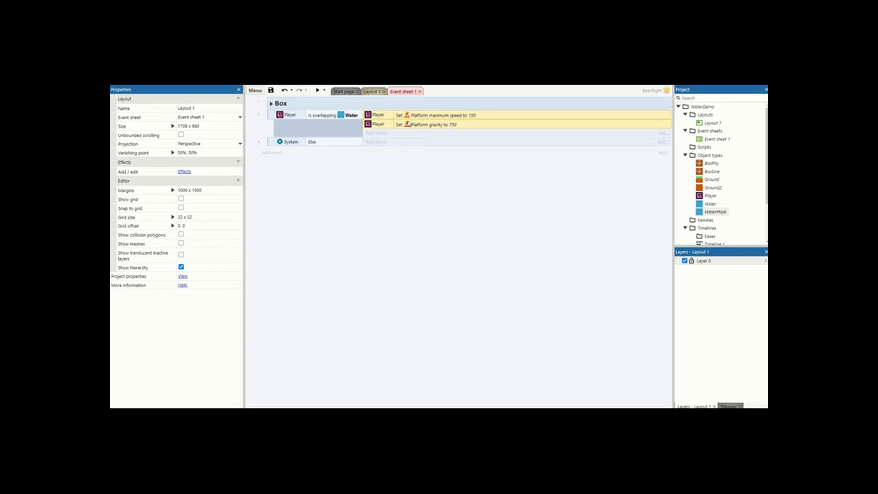
{"action": "left_click", "coordinate": [358, 144]}
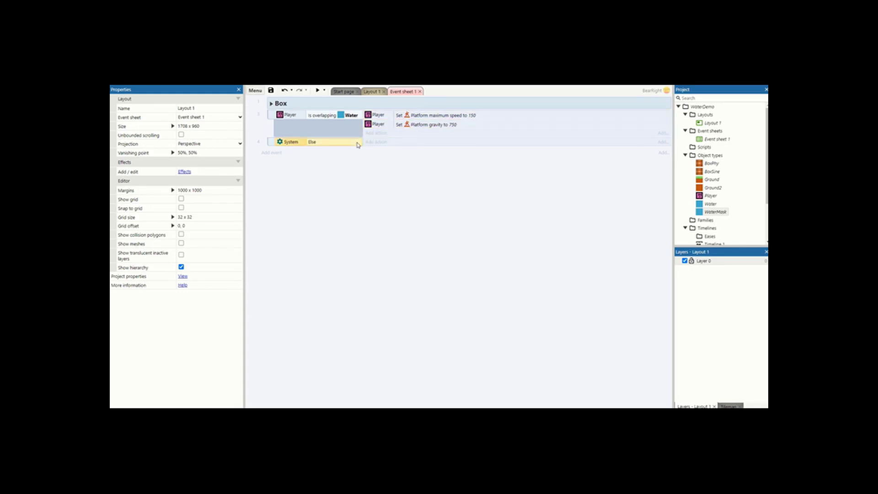
{"action": "key", "text": "ctrl+v"}
- Change the pasted actions to Platform max speed 330 and gravity 1500
{"action": "double_click", "coordinate": [415, 144]}
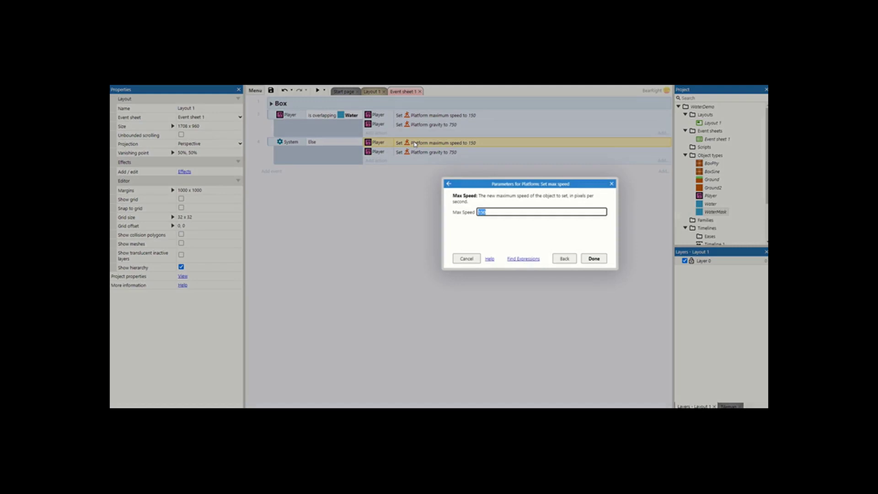
{"action": "key", "text": "BackSpace"}
{"action": "left_click", "coordinate": [591, 258]}
{"action": "double_click", "coordinate": [451, 156]}
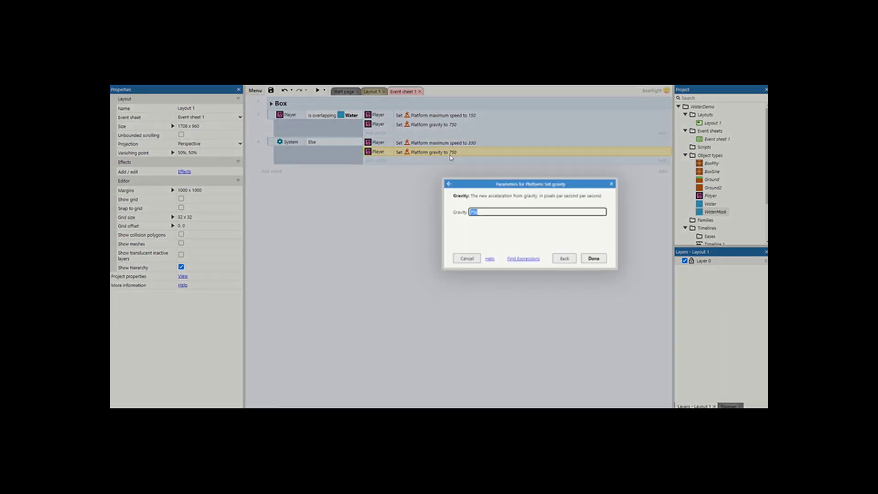
{"action": "key", "text": "BackSpace"}
{"action": "type", "text": "1500"}
{"action": "key", "text": "Return"}
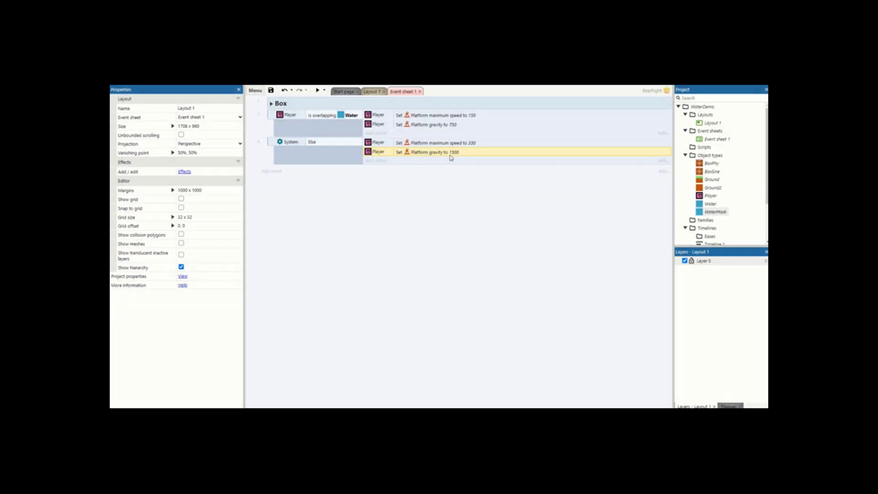
{"action": "left_click", "coordinate": [711, 196]}
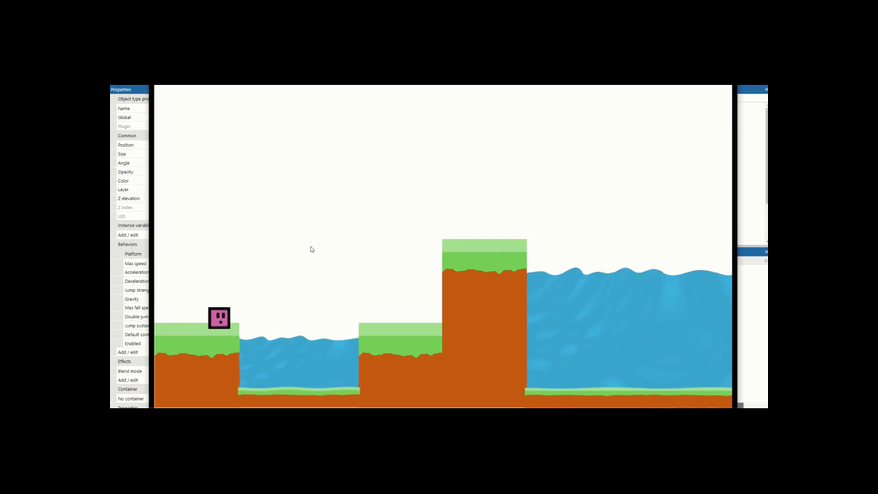
- Test the player's speed along the ledge and jump up onto the tall block
{"action": "key", "text": "Left"}
{"action": "key", "text": "Right"}
{"action": "key", "text": "Left"}
{"action": "key", "text": "Left"}
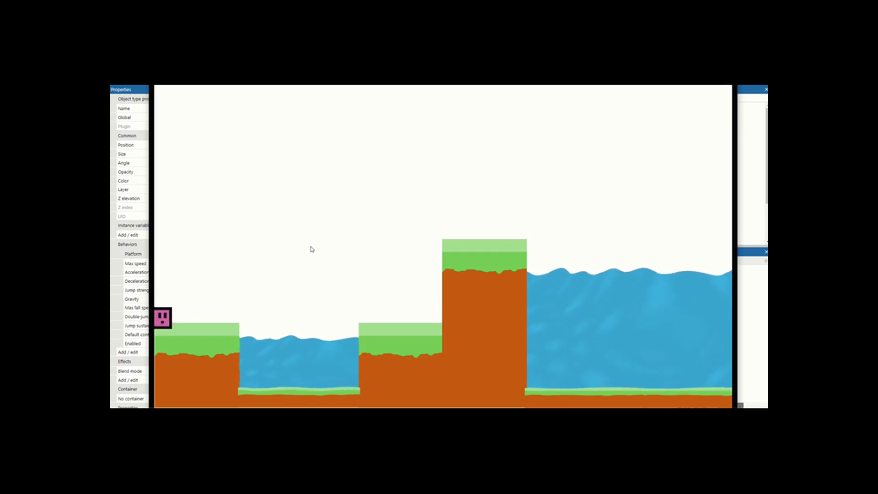
{"action": "key", "text": "Right"}
{"action": "key", "text": "Left"}
{"action": "key", "text": "Right"}
{"action": "key", "text": "Left"}
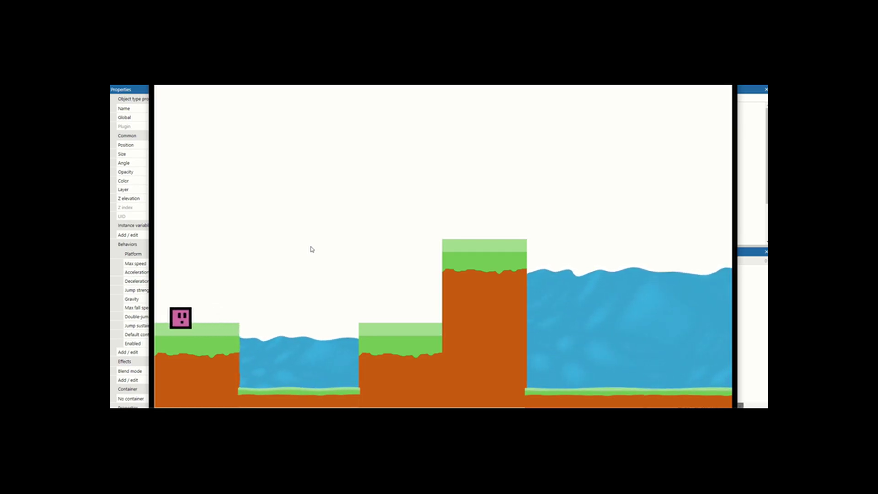
{"action": "key", "text": "Right"}
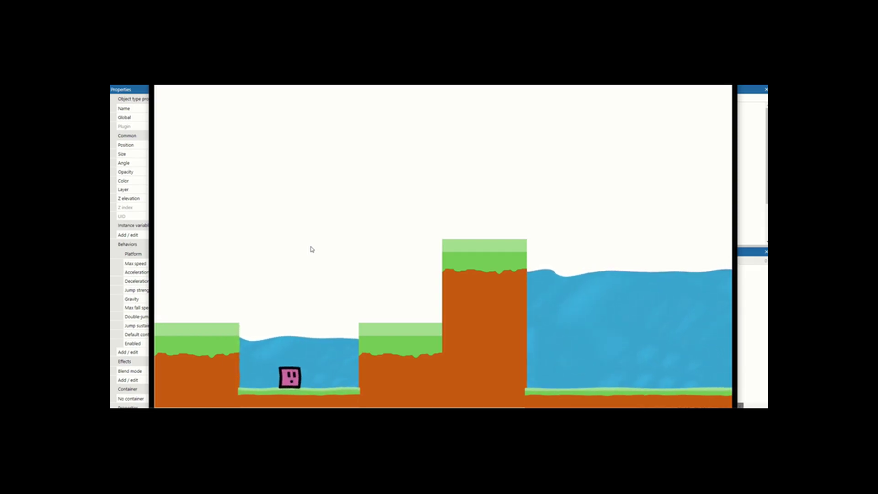
{"action": "key", "text": "Right"}
{"action": "key", "text": "Up"}
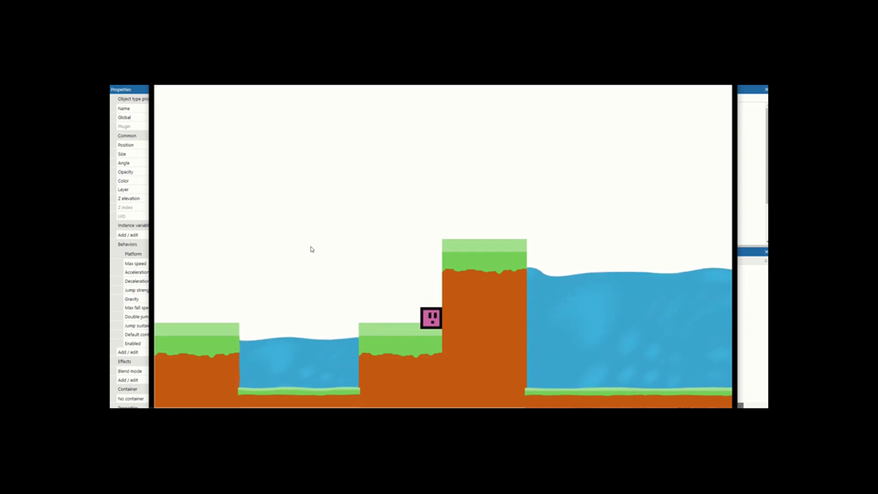
{"action": "key", "text": "Up"}
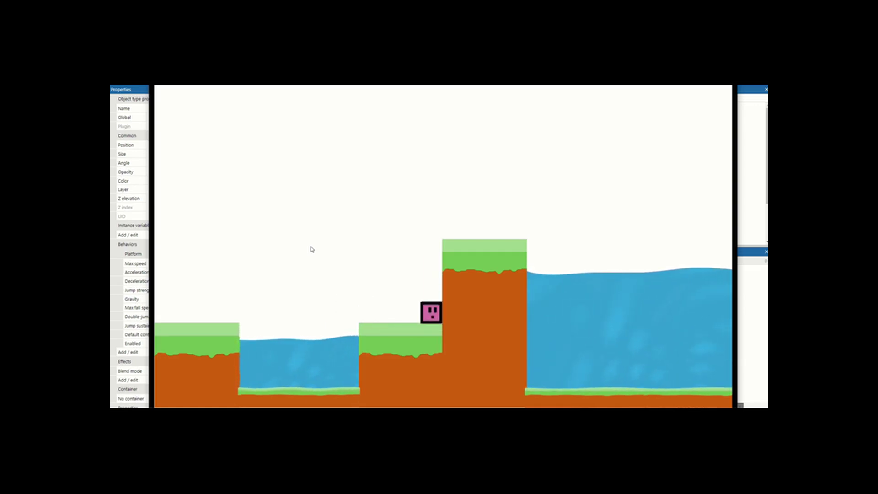
{"action": "key", "text": "Up"}
{"action": "key", "text": "Up"}
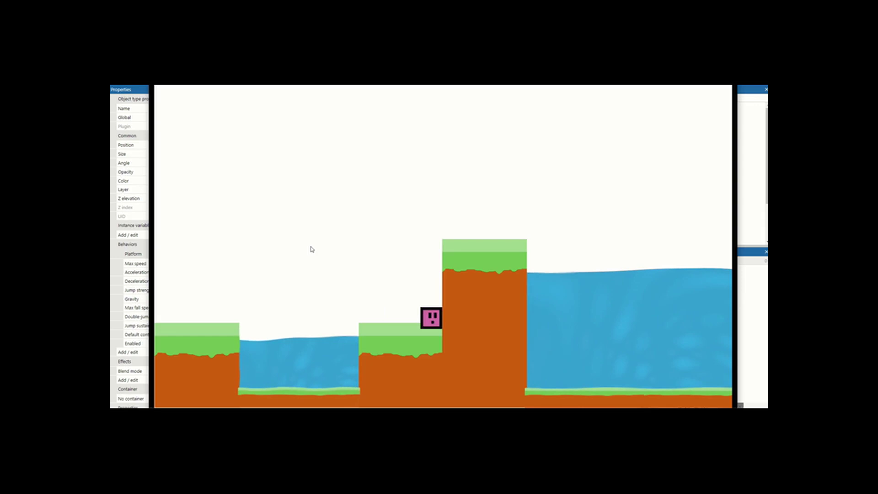
{"action": "key", "text": "Up"}
{"action": "key", "text": "Right"}
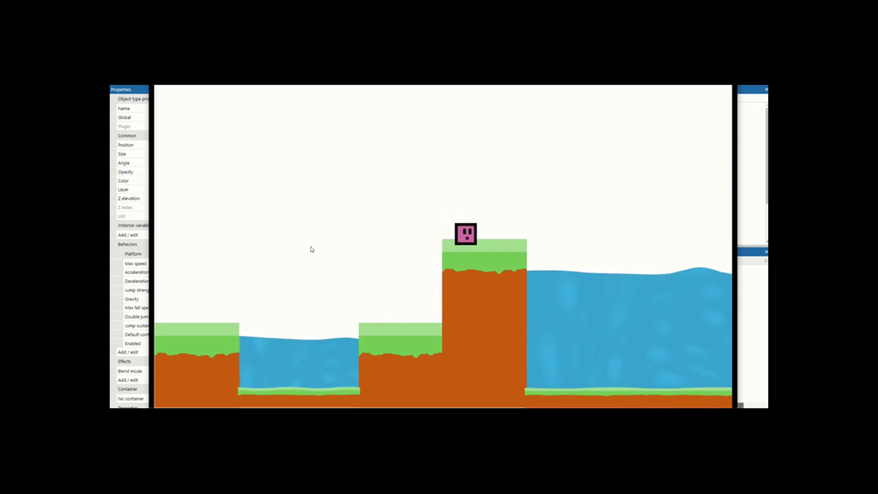
- Drop the player into the right pool repeatedly and swim back onto the tall ledge
{"action": "key", "text": "Right"}
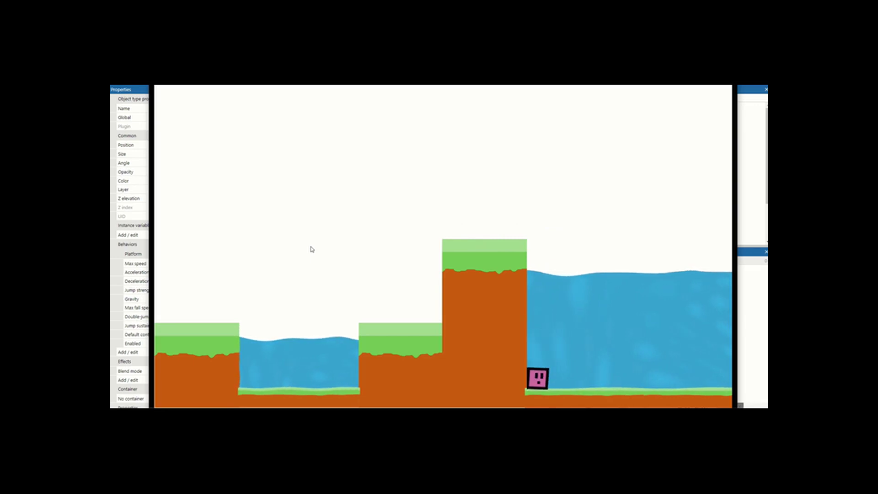
{"action": "key", "text": "Up"}
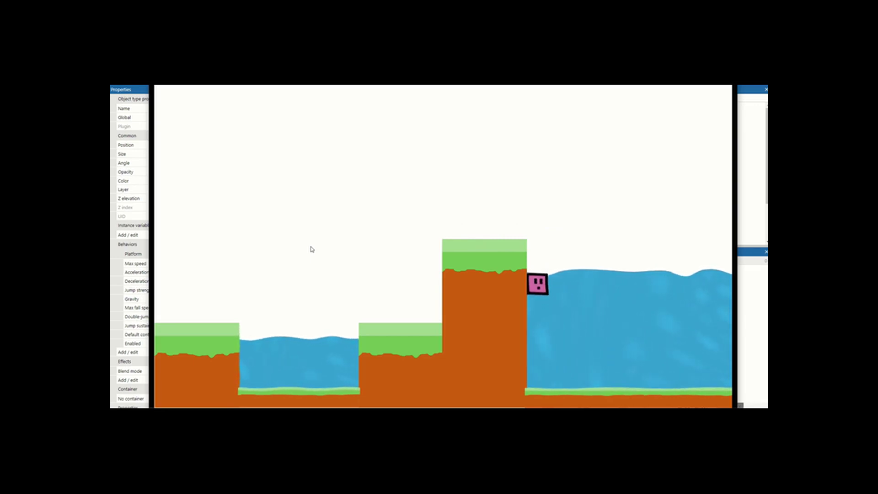
{"action": "key", "text": "Up"}
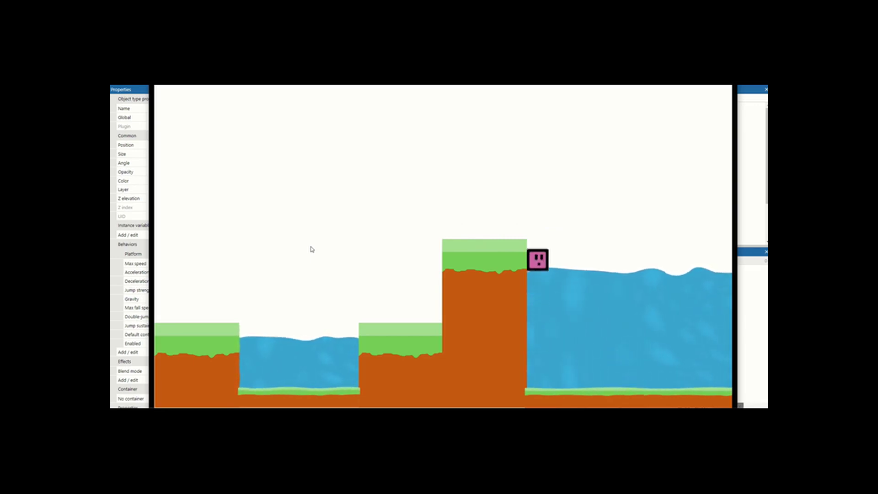
{"action": "key", "text": "Left"}
{"action": "key", "text": "Left"}
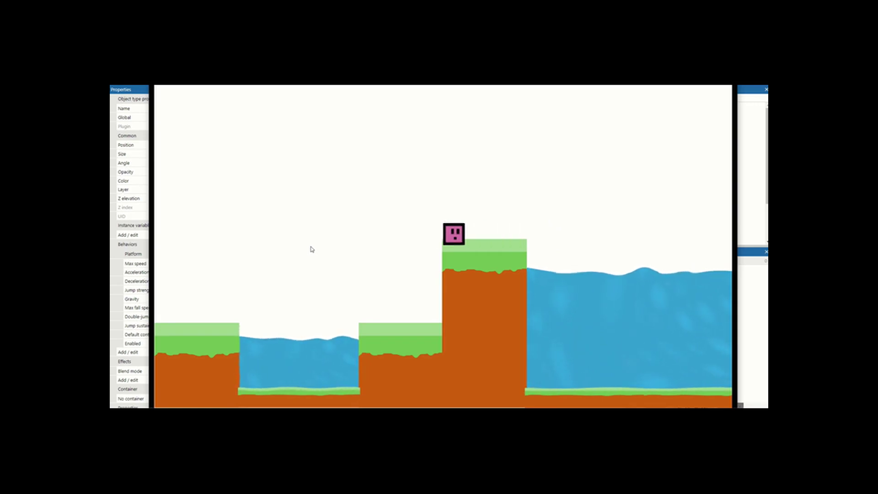
{"action": "key", "text": "Right"}
{"action": "key", "text": "Up"}
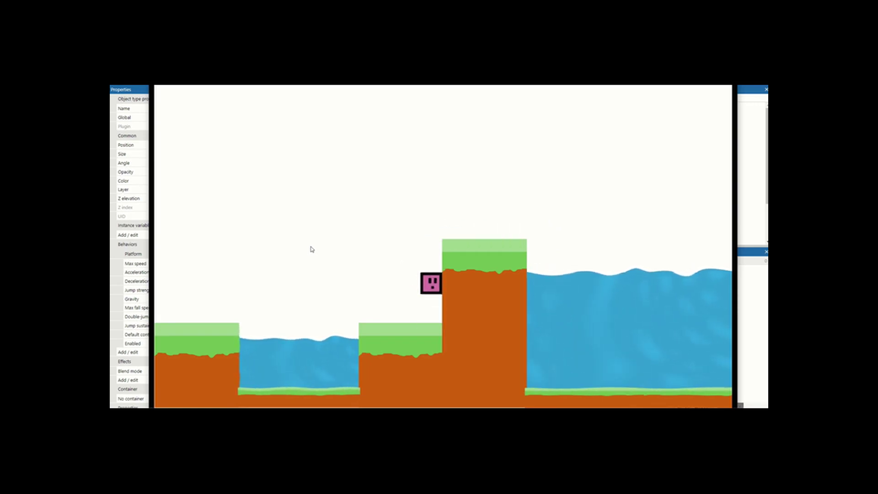
{"action": "key", "text": "Up"}
{"action": "key", "text": "Right"}
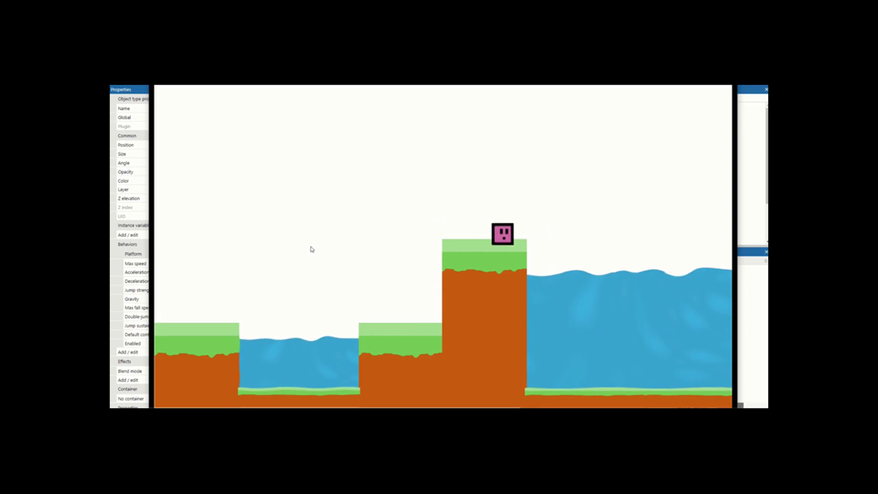
{"action": "key", "text": "Right"}
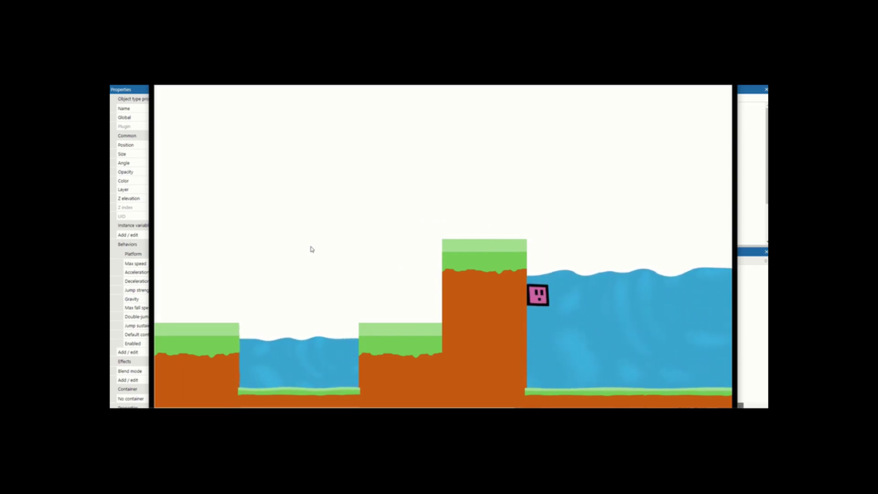
{"action": "key", "text": "Up"}
{"action": "key", "text": "Left"}
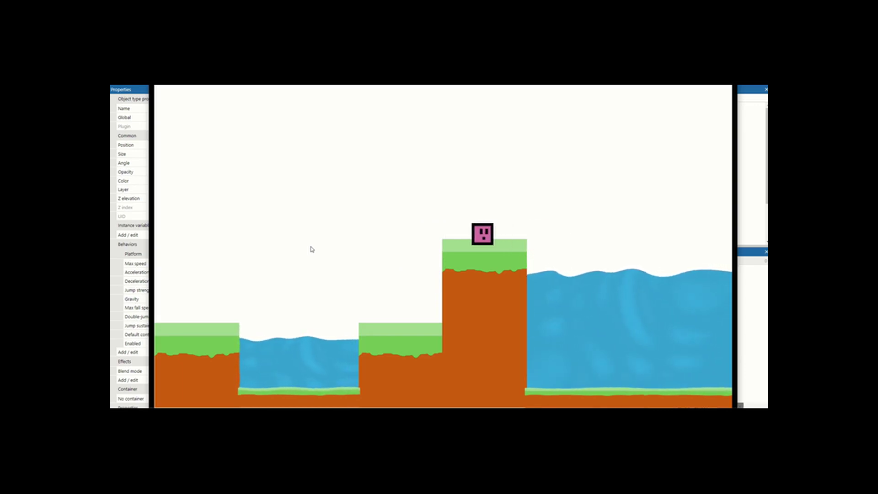
{"action": "key", "text": "Right"}
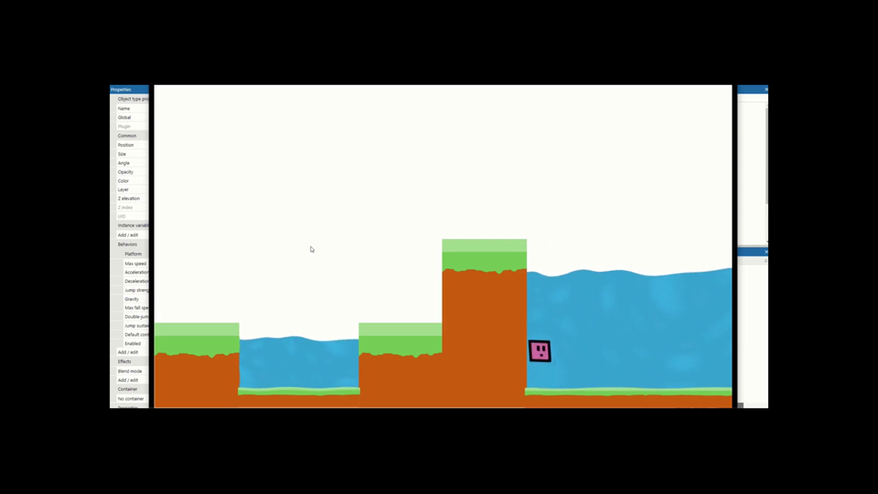
{"action": "key", "text": "Up"}
{"action": "key", "text": "Up"}
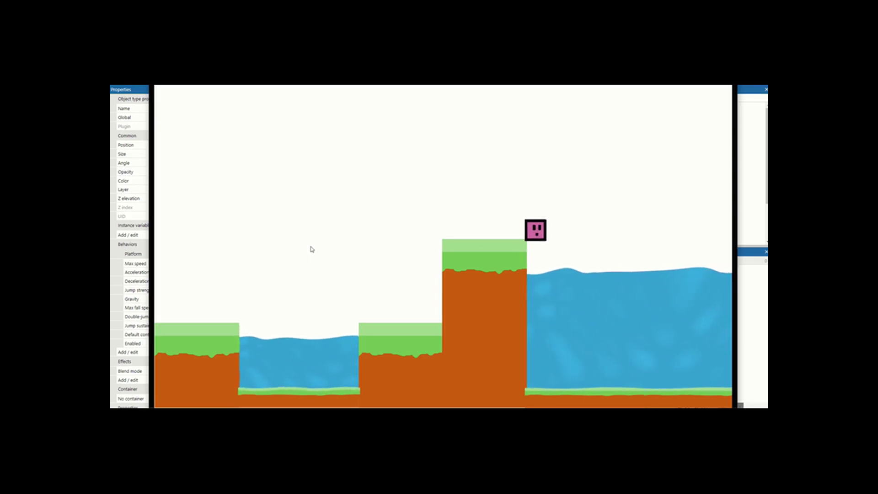
{"action": "key", "text": "Left"}
{"action": "key", "text": "Right"}
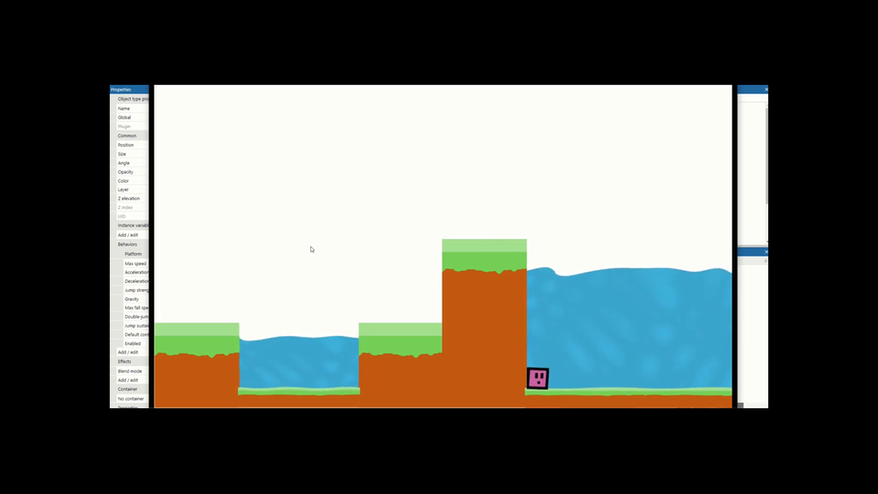
{"action": "key", "text": "Up"}
{"action": "key", "text": "Up"}
{"action": "key", "text": "Left"}
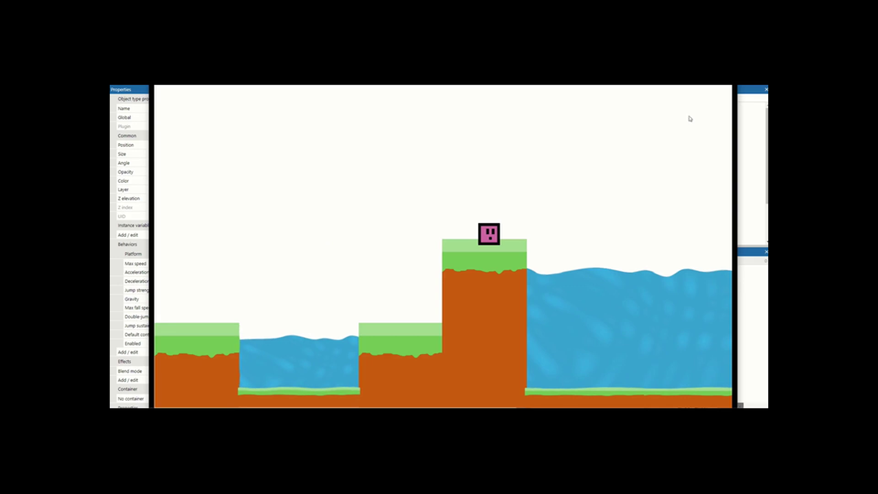
- Place a BoxSine box in the left water pool and check its behaviors
{"action": "key", "text": "alt+Tab"}
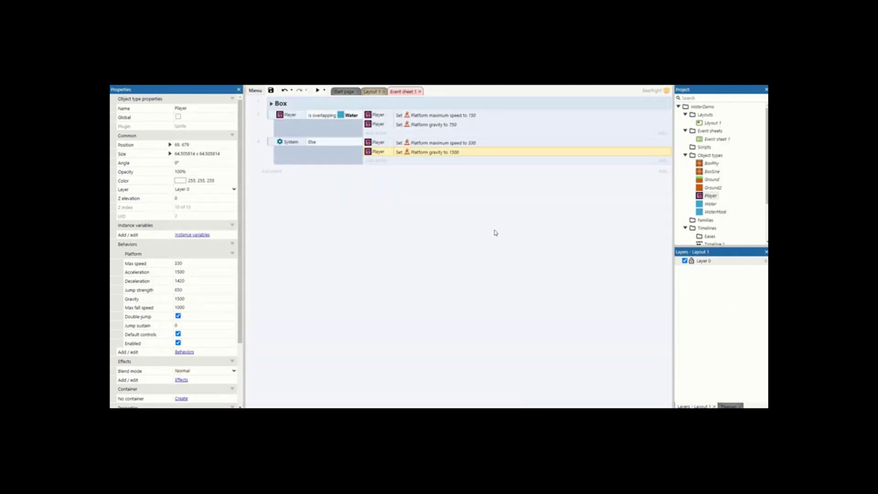
{"action": "left_click", "coordinate": [371, 92]}
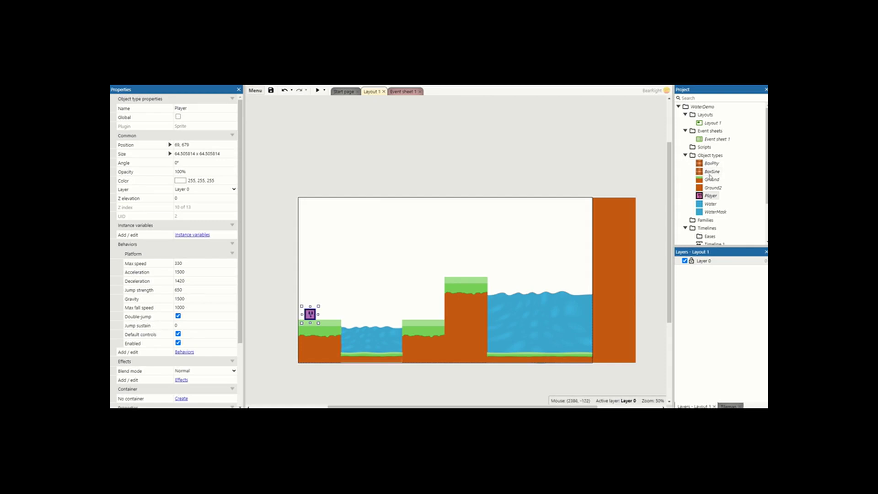
{"action": "left_click_drag", "start_coordinate": [710, 174], "coordinate": [370, 334]}
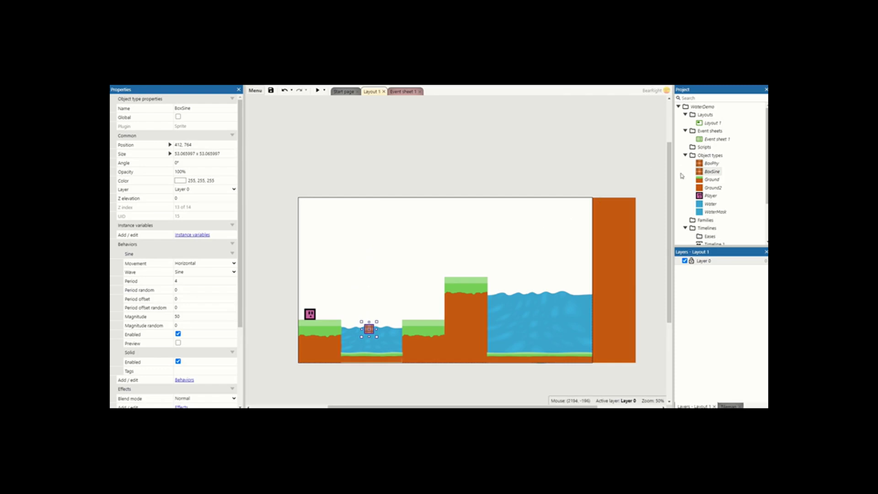
{"action": "right_click", "coordinate": [714, 174]}
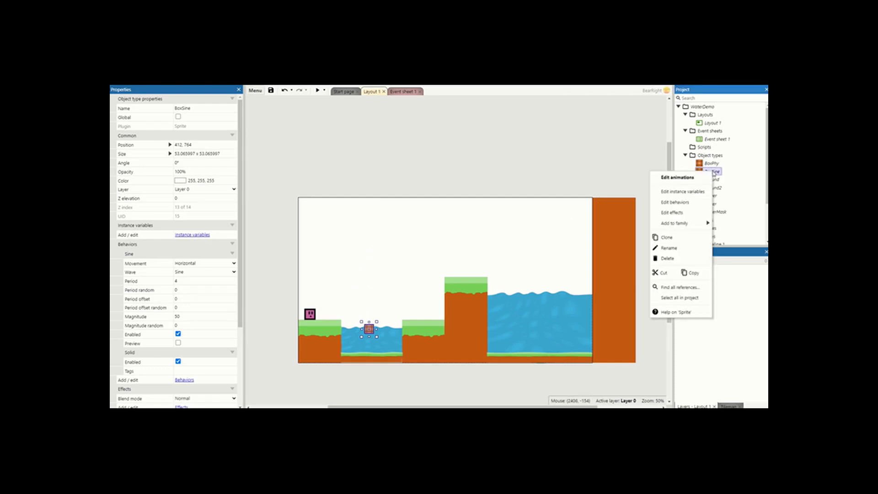
{"action": "left_click", "coordinate": [677, 201]}
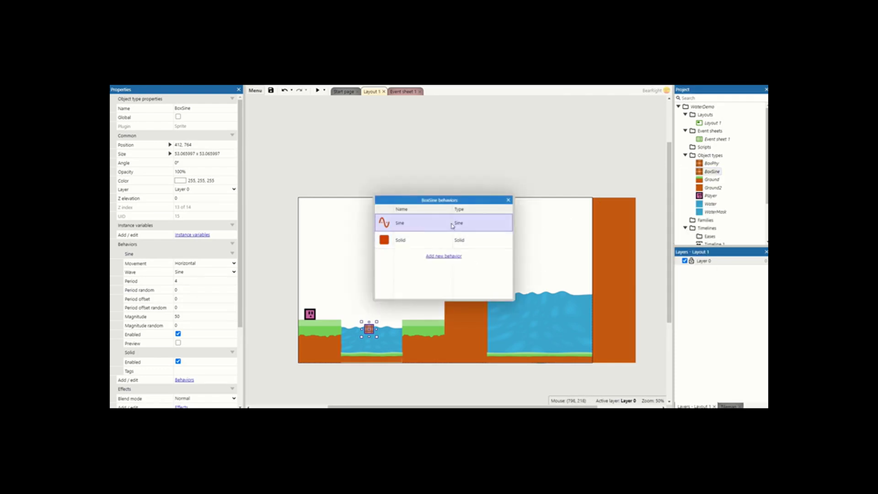
{"action": "left_click", "coordinate": [509, 200]}
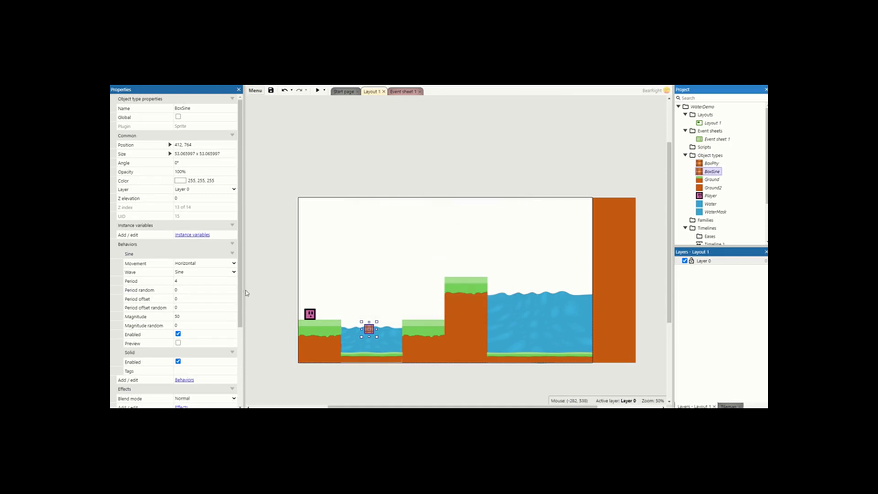
- Set the BoxSine's Sine period to 6 and magnitude to 10, then preview it
{"action": "scroll", "coordinate": [204, 295], "scroll_direction": "down", "scroll_amount": 2}
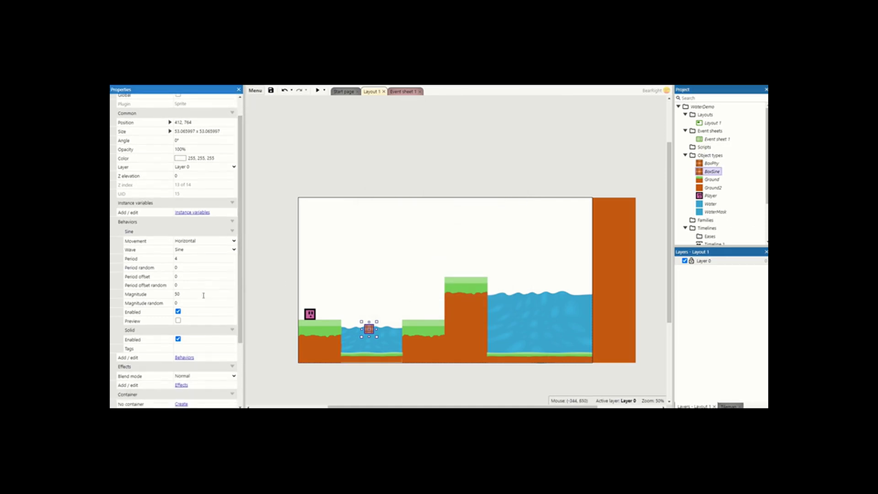
{"action": "left_click", "coordinate": [184, 259]}
{"action": "type", "text": "6"}
{"action": "key", "text": "Tab"}
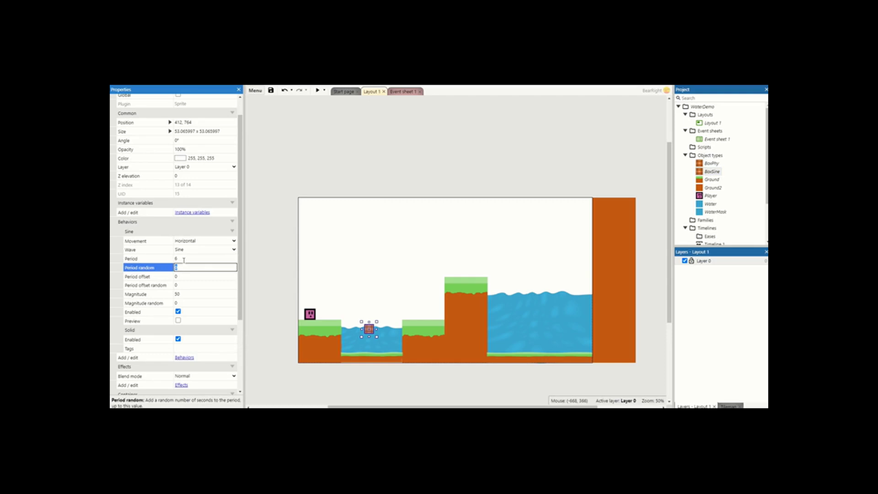
{"action": "left_click", "coordinate": [186, 295]}
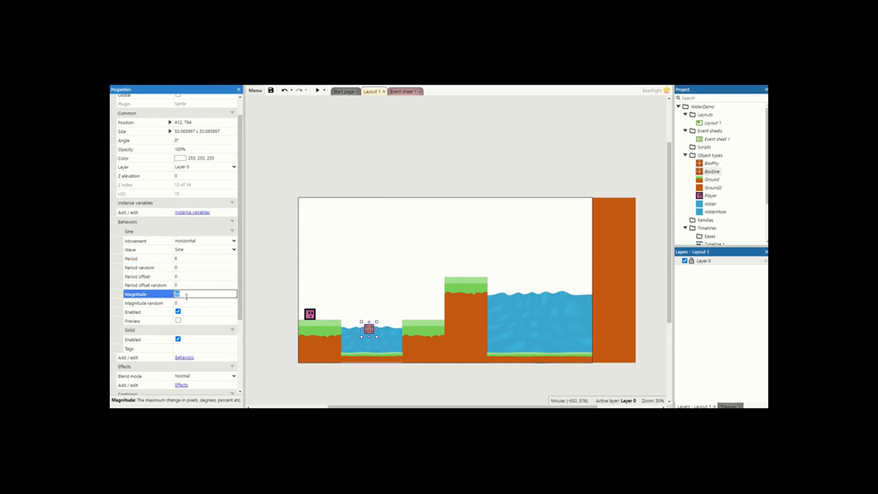
{"action": "key", "text": "Tab"}
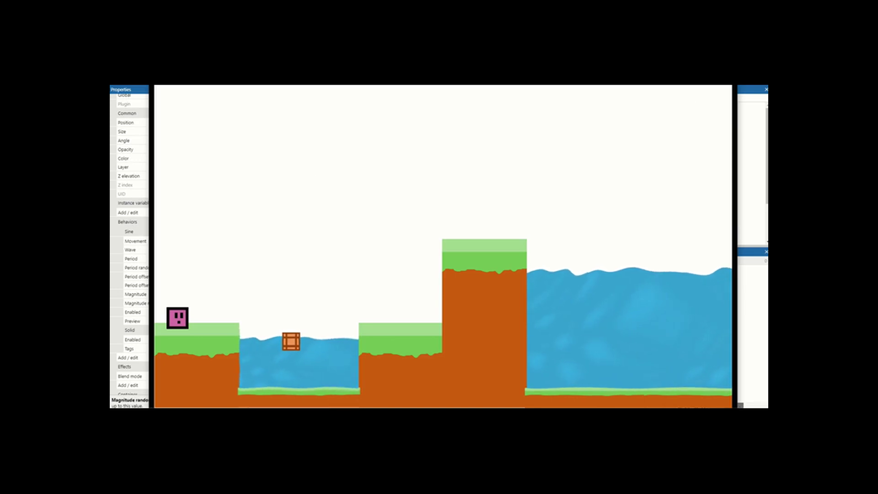
{"action": "key", "text": "alt+F4"}
- Switch the Sine movement to Vertical and preview the bobbing again
{"action": "left_click", "coordinate": [209, 241]}
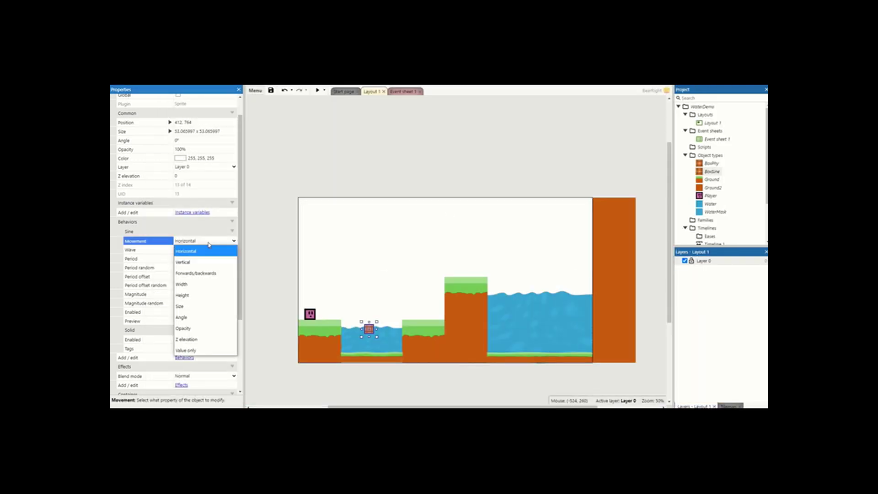
{"action": "left_click", "coordinate": [212, 262]}
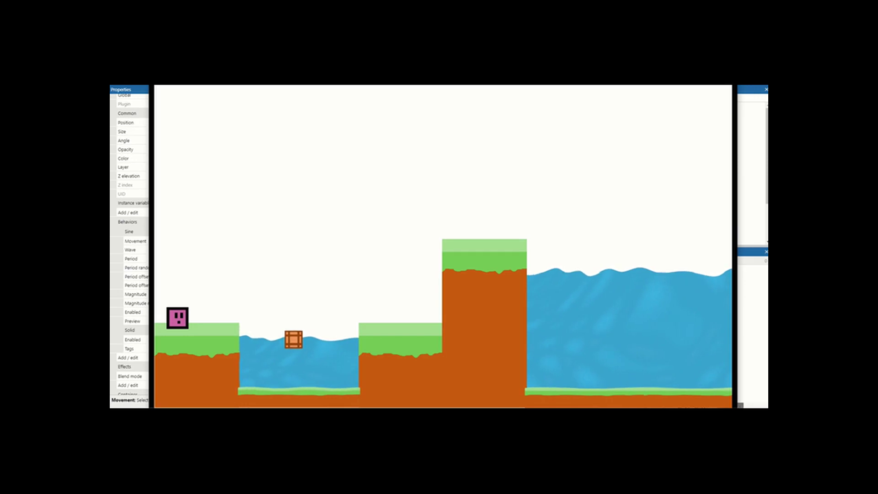
{"action": "key", "text": "alt+F4"}
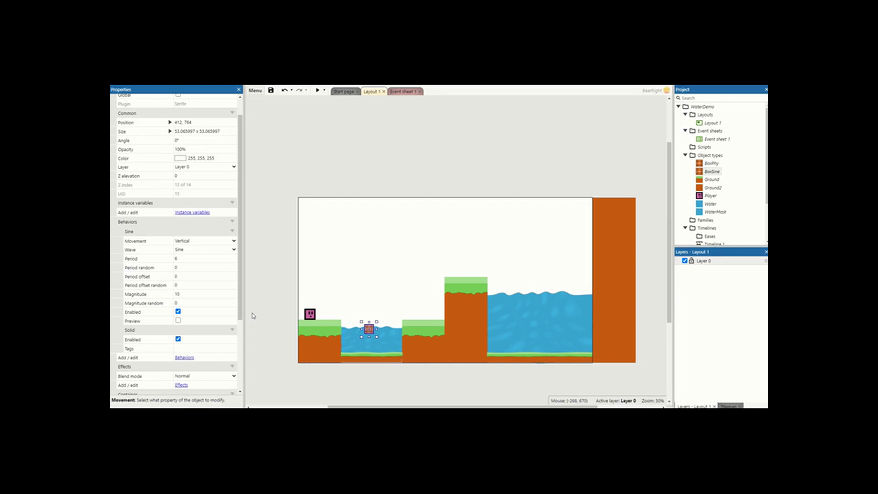
- Move the BoxSine box into the right pool and drop a BoxPhy crate into the left pool
{"action": "left_click", "coordinate": [403, 92]}
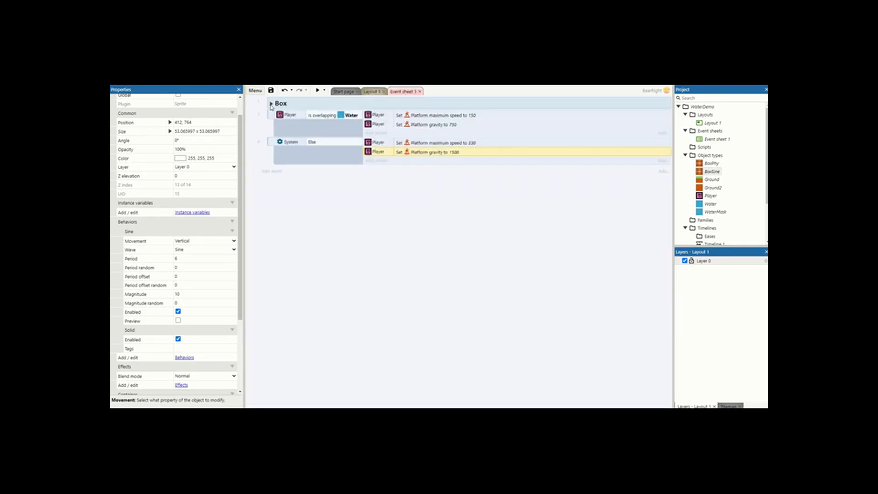
{"action": "left_click", "coordinate": [374, 92]}
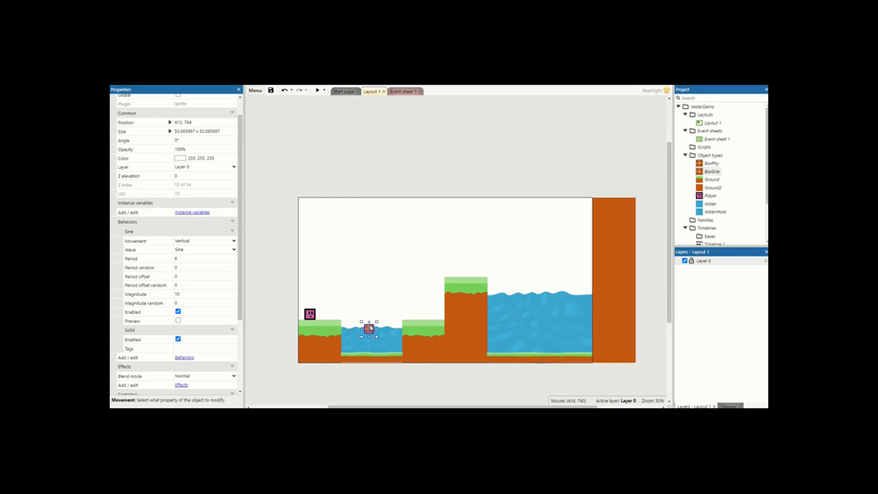
{"action": "left_click_drag", "start_coordinate": [370, 328], "coordinate": [529, 296]}
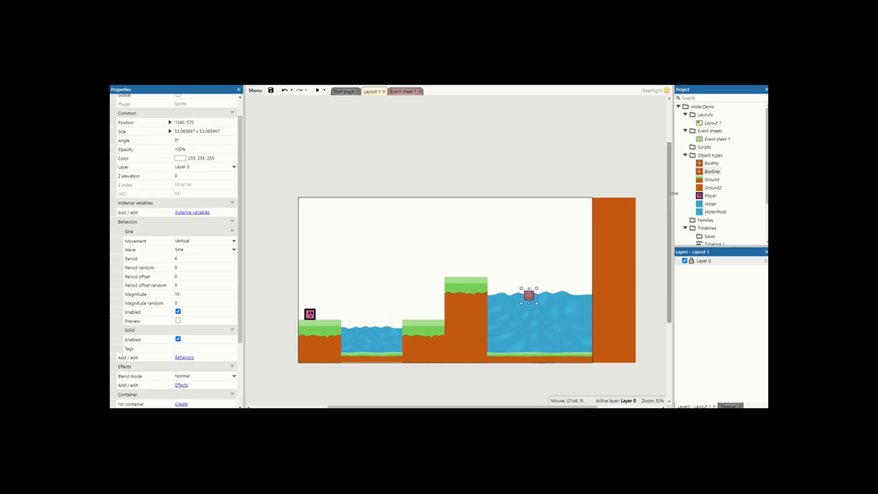
{"action": "left_click_drag", "start_coordinate": [712, 163], "coordinate": [371, 328]}
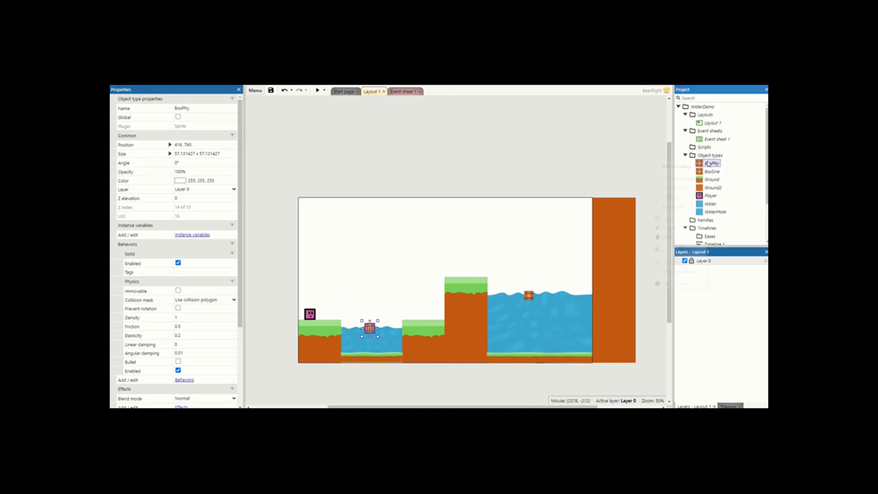
{"action": "right_click", "coordinate": [708, 163]}
{"action": "left_click", "coordinate": [686, 198]}
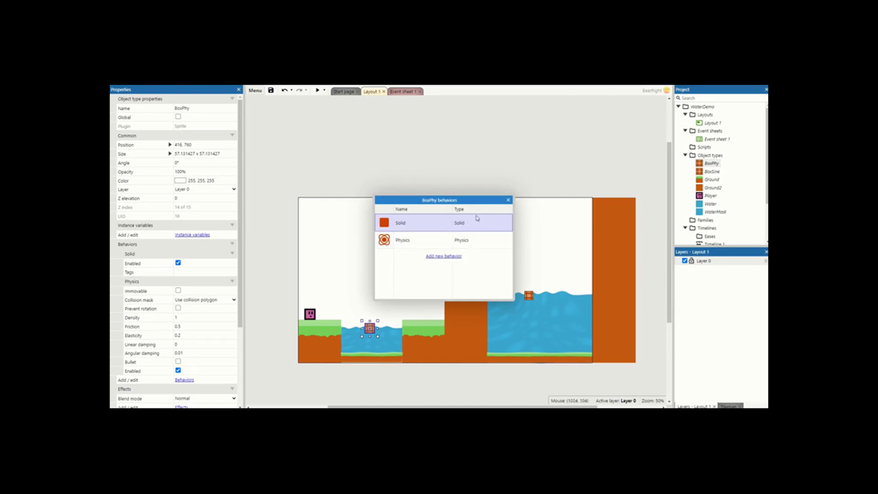
{"action": "left_click", "coordinate": [509, 200]}
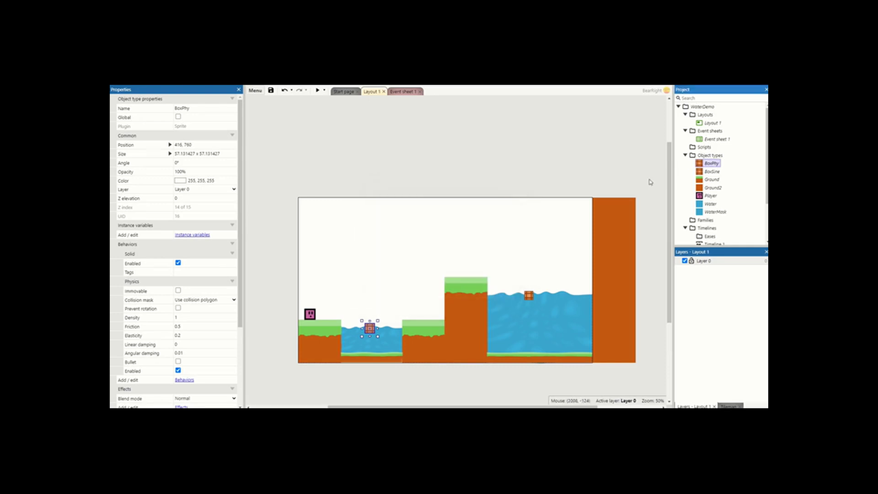
{"action": "right_click", "coordinate": [709, 180]}
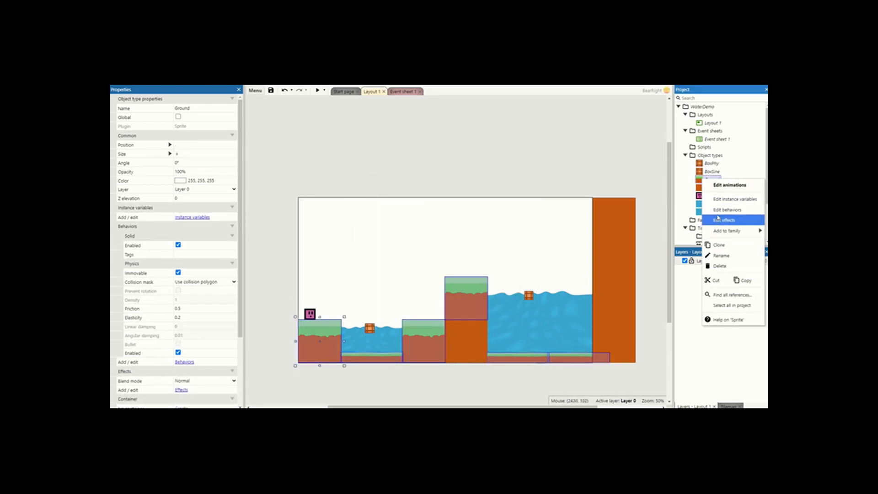
{"action": "left_click", "coordinate": [727, 209]}
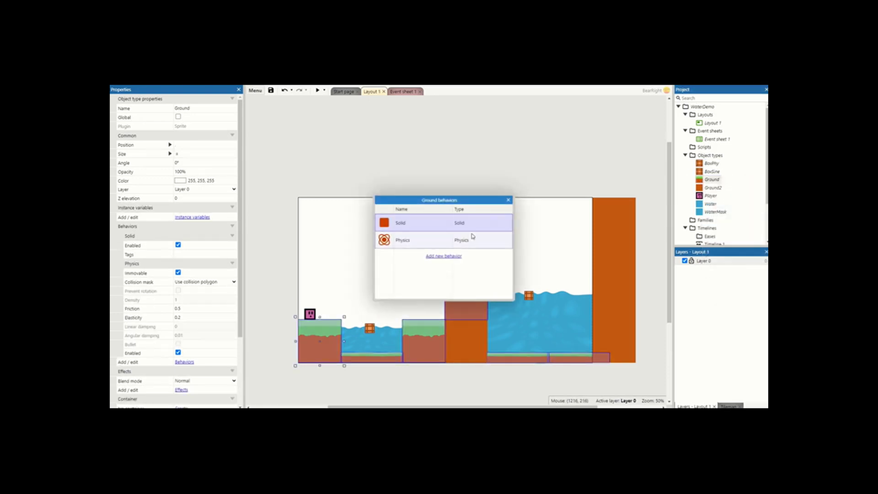
{"action": "left_click", "coordinate": [508, 200]}
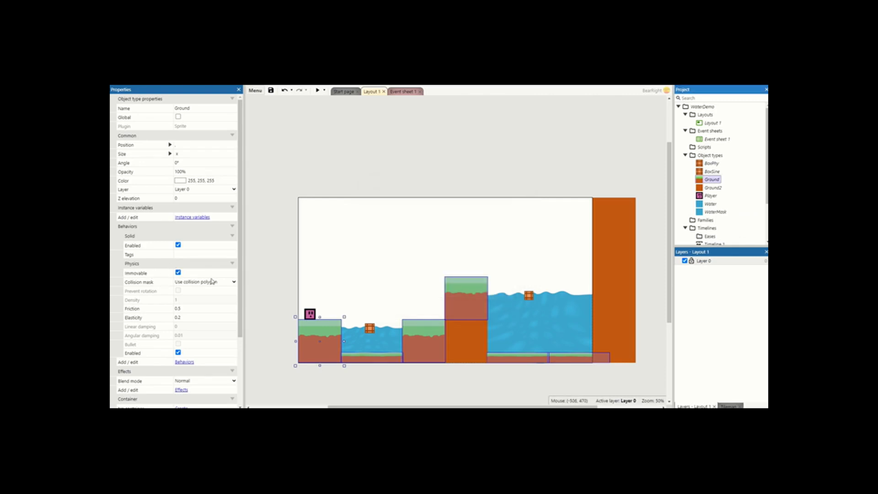
{"action": "left_click", "coordinate": [266, 285]}
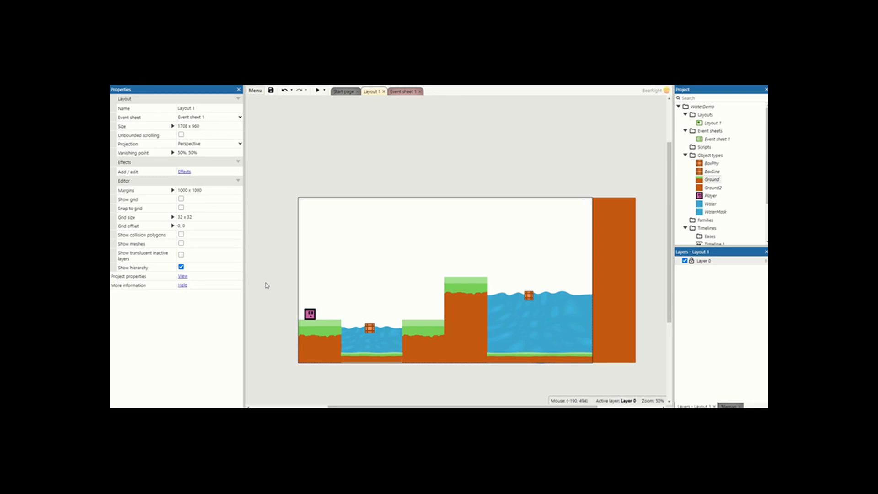
{"action": "left_click", "coordinate": [317, 90]}
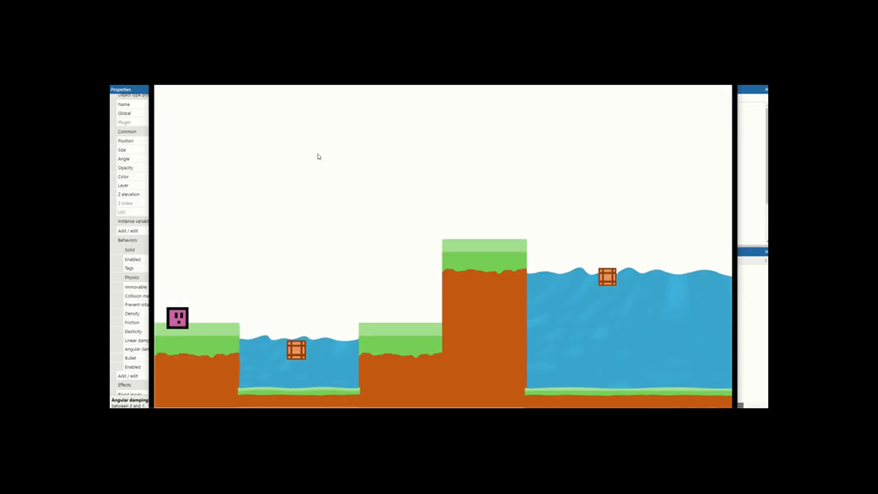
{"action": "key", "text": "Up"}
{"action": "key", "text": "Right"}
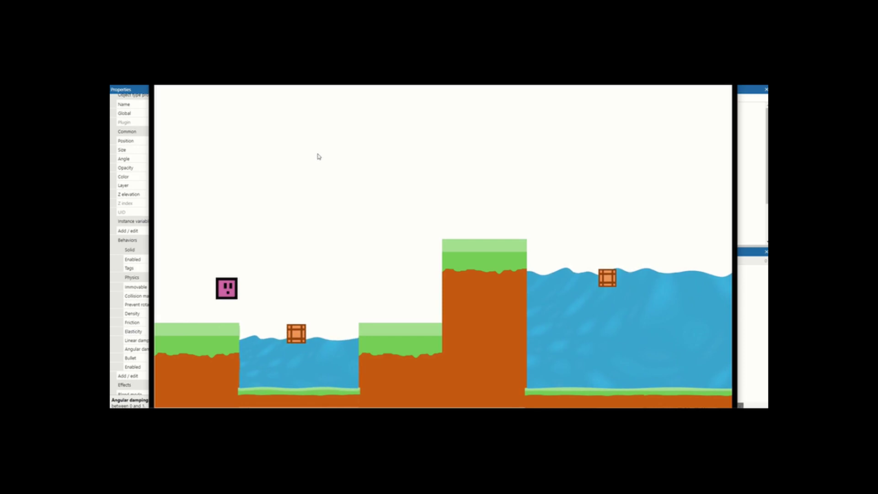
{"action": "key", "text": "Right"}
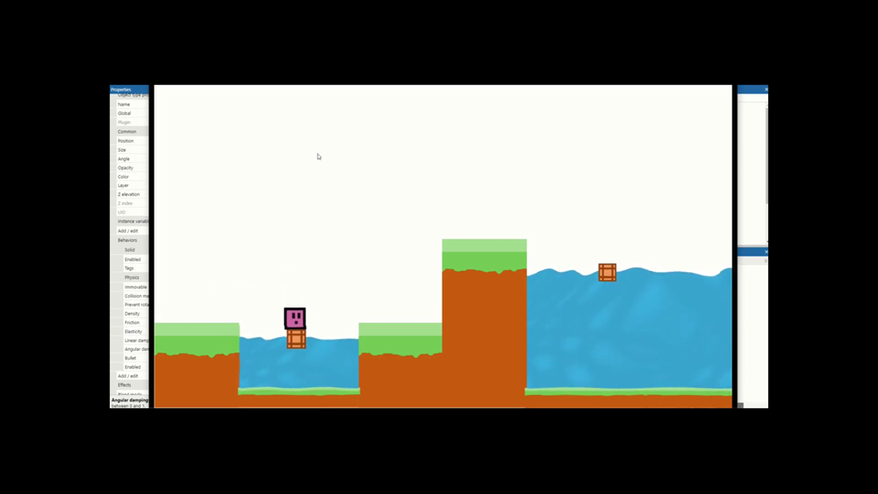
{"action": "key", "text": "Up"}
{"action": "key", "text": "Right"}
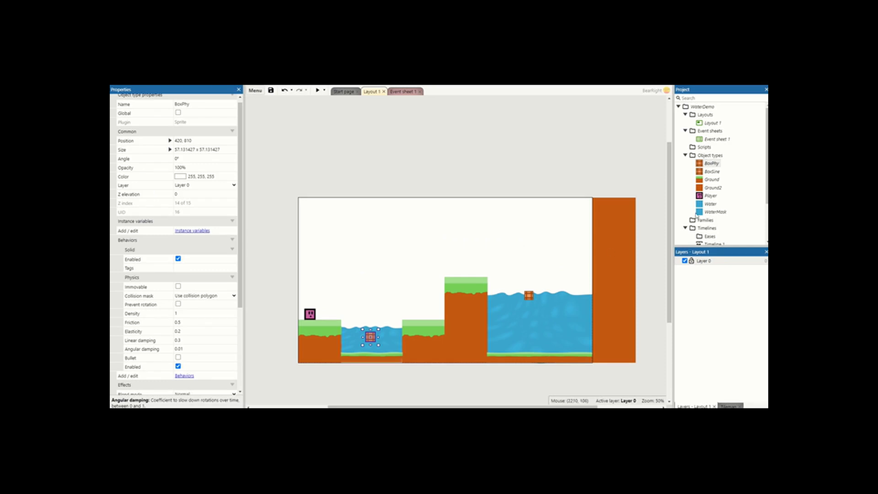
- Add a second BoxPhy crate above the left pool and test jumping across the floating crates
{"action": "left_click_drag", "start_coordinate": [711, 163], "coordinate": [382, 316]}
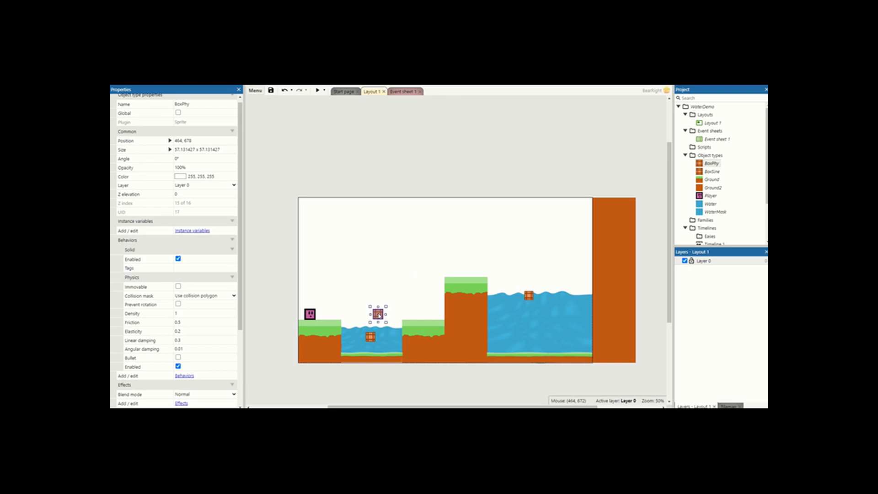
{"action": "left_click", "coordinate": [318, 90]}
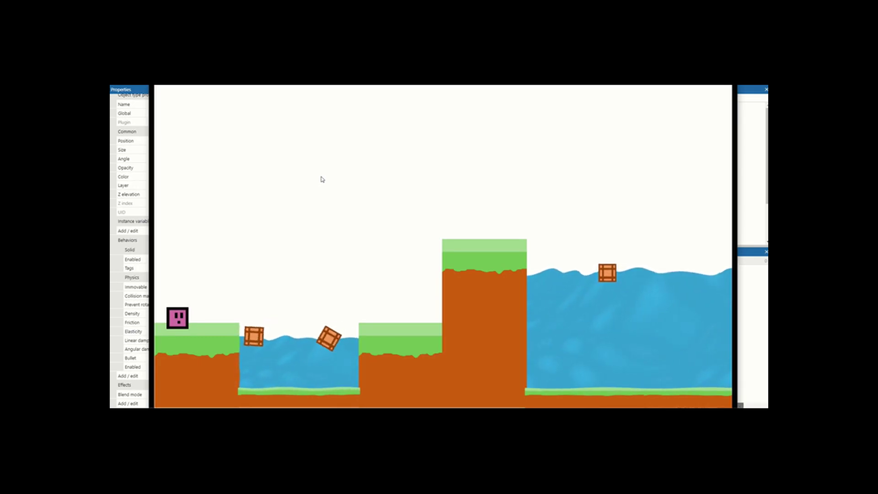
{"action": "key", "text": "Right"}
{"action": "key", "text": "Up"}
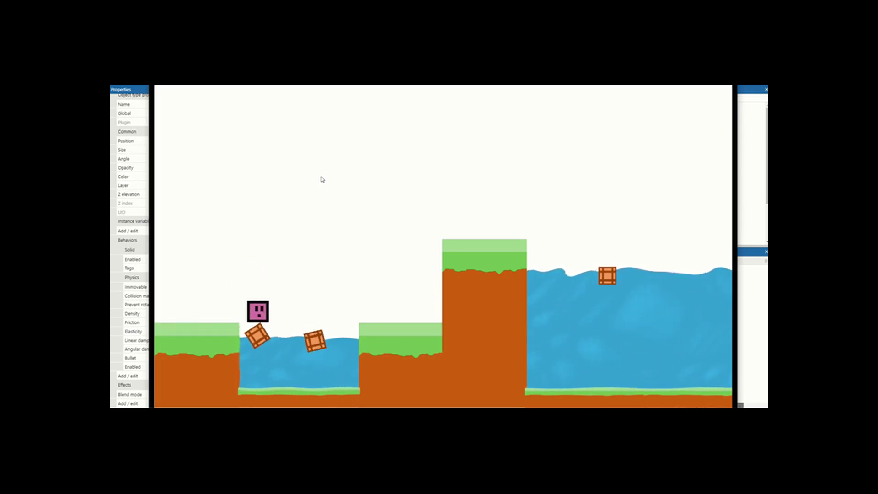
{"action": "key", "text": "Up"}
{"action": "key", "text": "Right"}
{"action": "key", "text": "Up"}
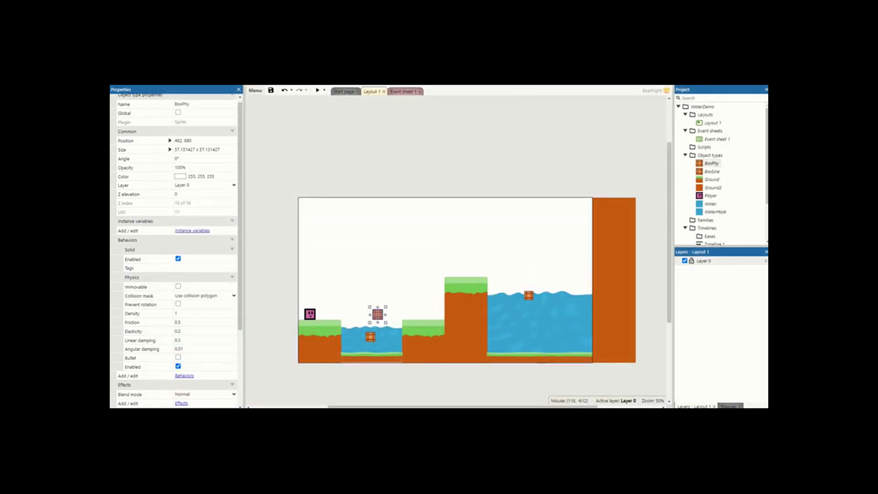
- Review BoxPhy's behaviors and its linear damping 0.3 and angular damping 0.01
{"action": "right_click", "coordinate": [712, 163]}
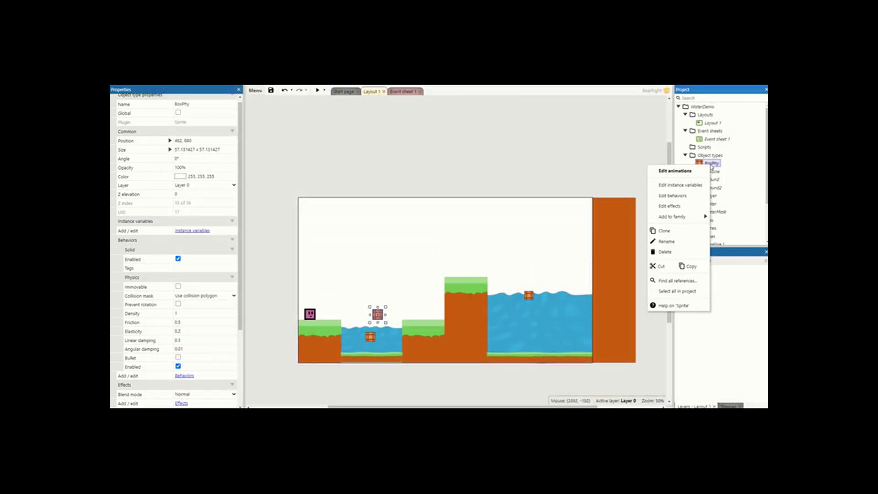
{"action": "left_click", "coordinate": [689, 198]}
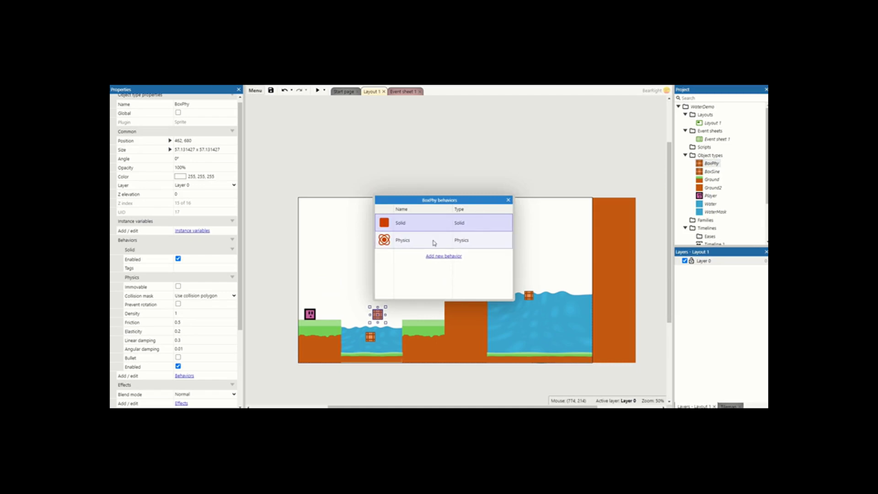
{"action": "left_click", "coordinate": [508, 200]}
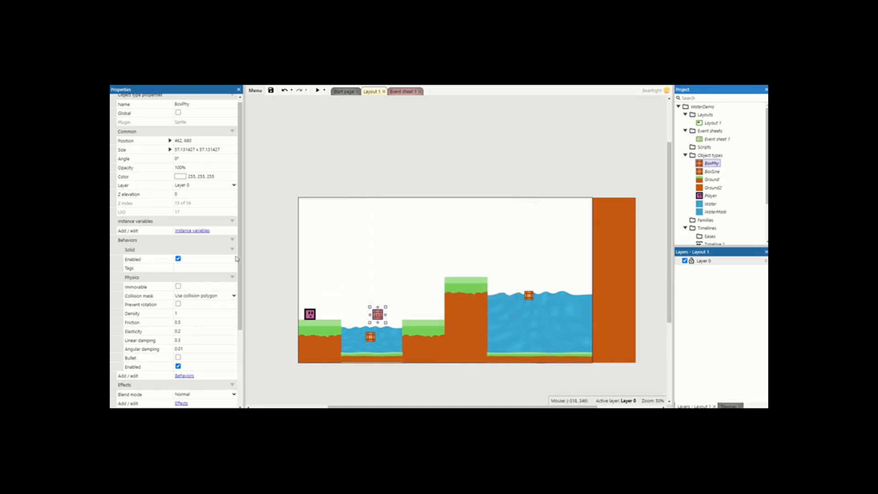
{"action": "left_click", "coordinate": [188, 341]}
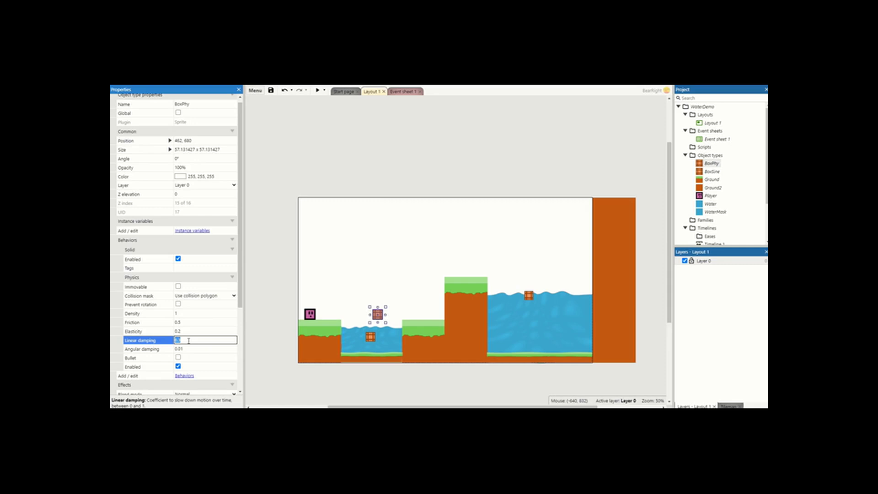
{"action": "left_click", "coordinate": [192, 350]}
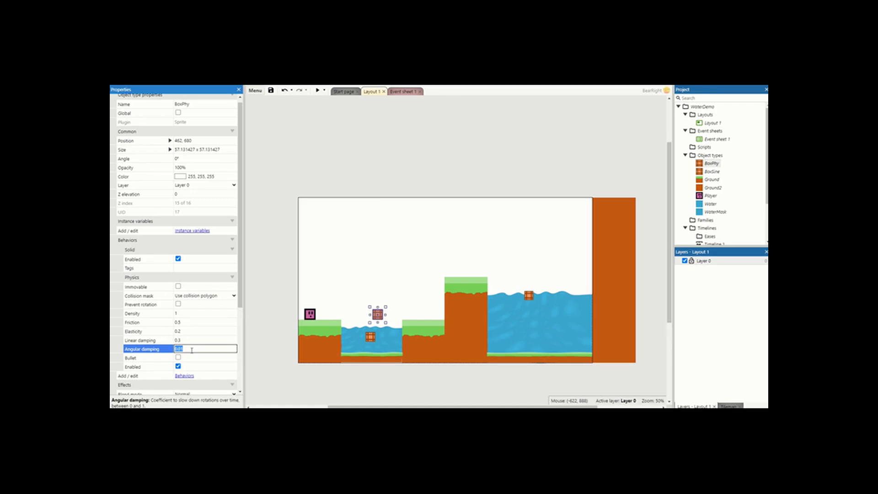
{"action": "left_click", "coordinate": [396, 92]}
- Check the crate's Is overlapping Water condition with offset (0, -30)
{"action": "double_click", "coordinate": [325, 120]}
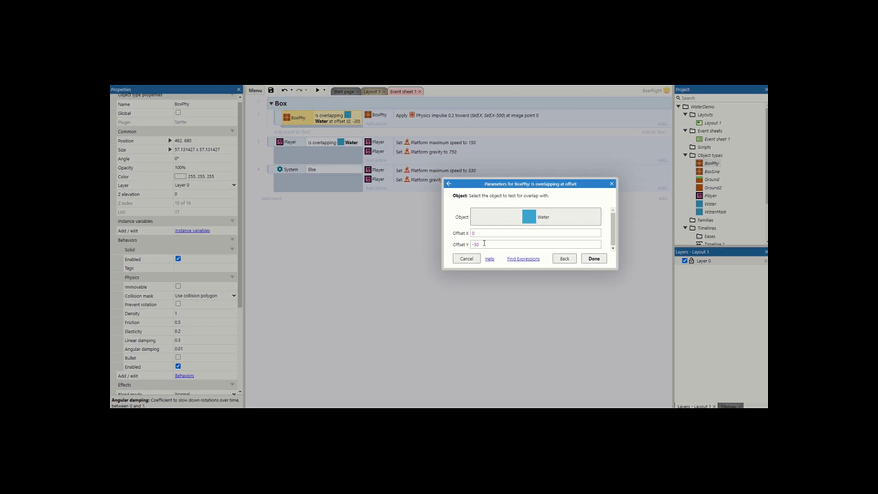
{"action": "left_click_drag", "start_coordinate": [479, 245], "coordinate": [465, 246]}
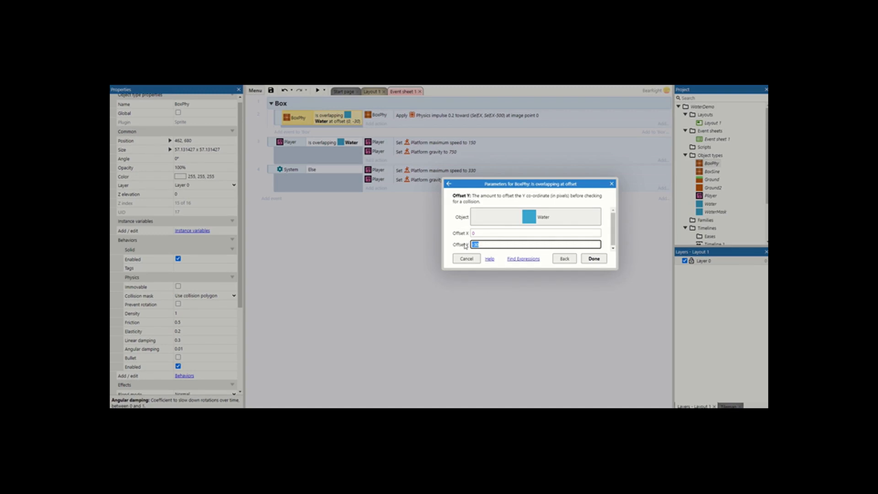
{"action": "left_click", "coordinate": [595, 258]}
- Change the impulse action to Apply impulse towards position, targeting Self.X, Self.Y-500
{"action": "double_click", "coordinate": [411, 116]}
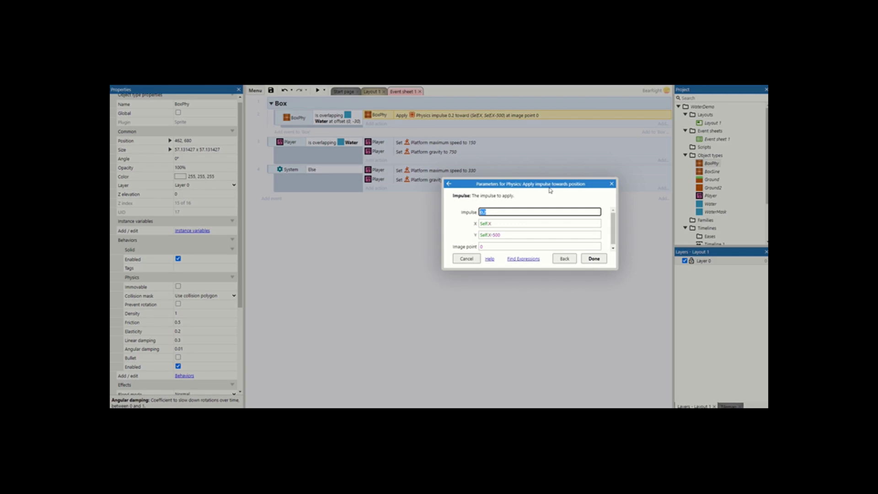
{"action": "left_click", "coordinate": [575, 259]}
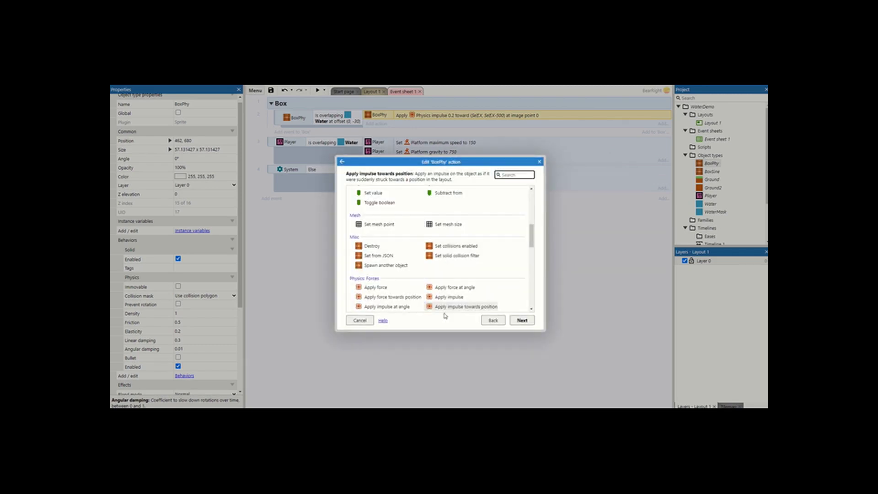
{"action": "left_click", "coordinate": [449, 308]}
{"action": "double_click", "coordinate": [448, 308]}
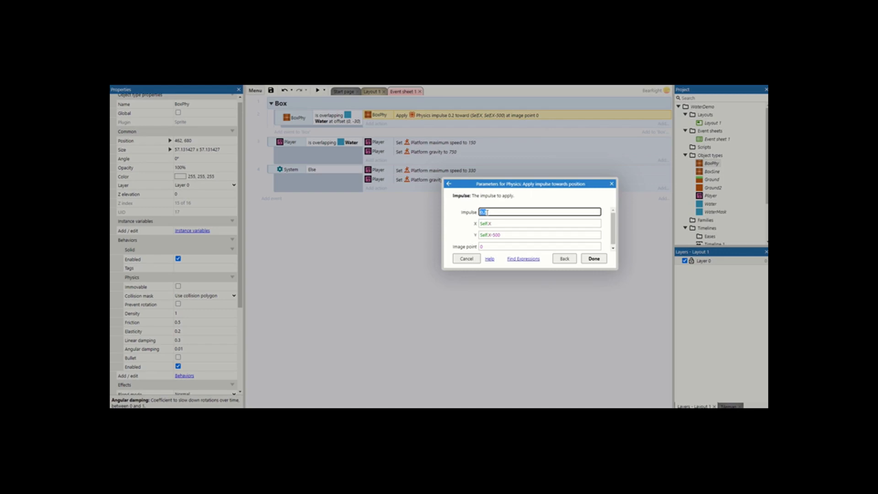
{"action": "scroll", "coordinate": [487, 222], "scroll_direction": "down", "scroll_amount": 1}
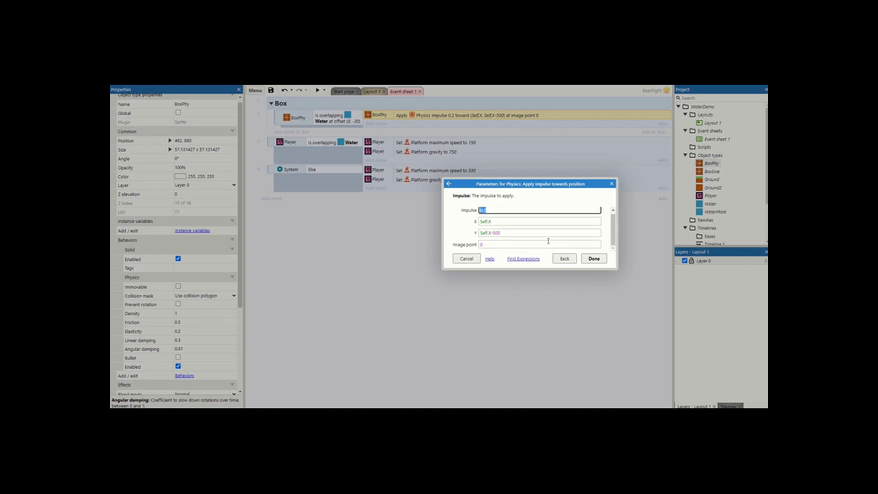
{"action": "left_click", "coordinate": [502, 233]}
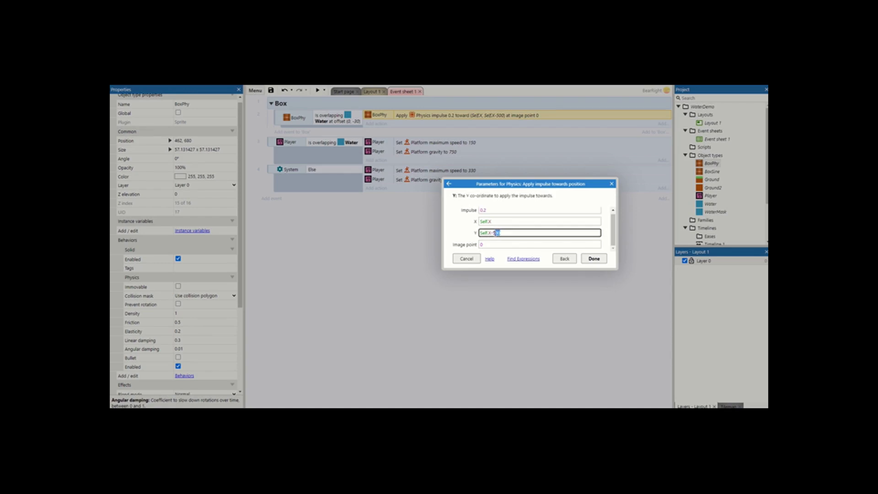
{"action": "double_click", "coordinate": [495, 233]}
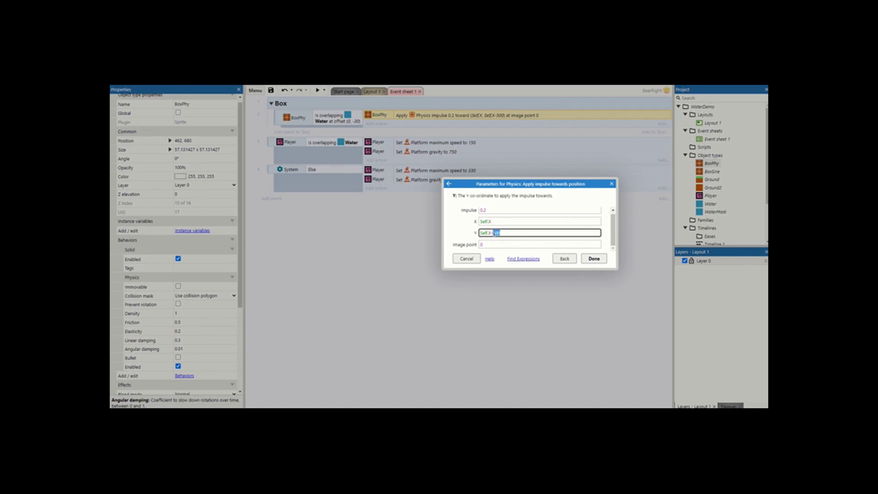